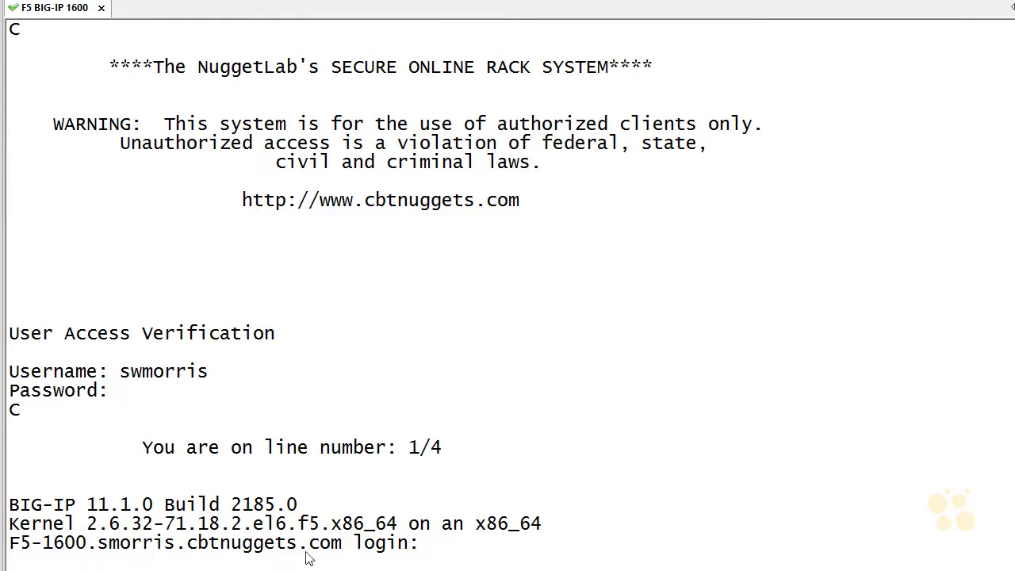
# Log in to the BIG-IP console as root with the account password.
pyautogui.press('Return')
pyautogui.press('Return')
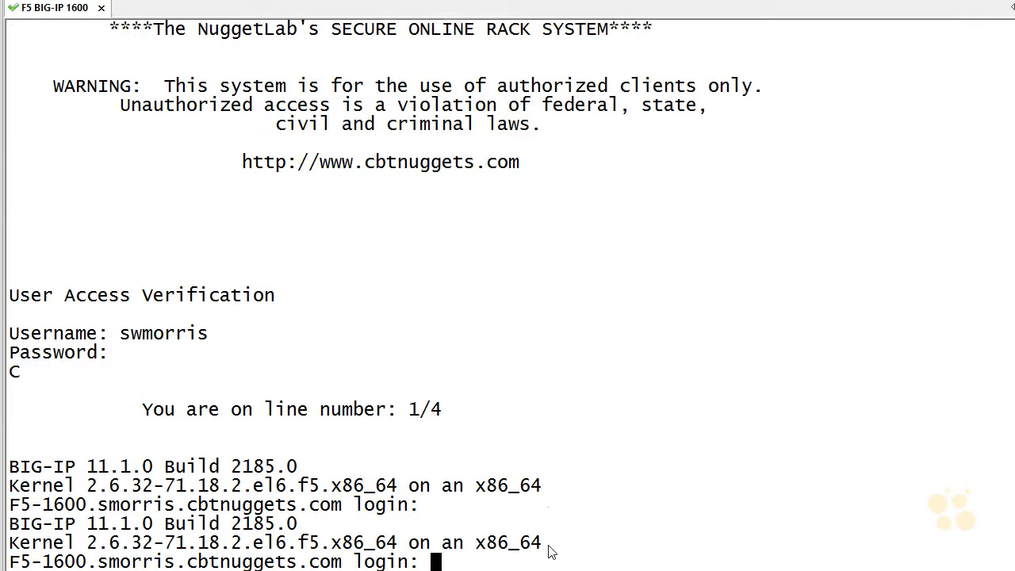
pyautogui.write('root')
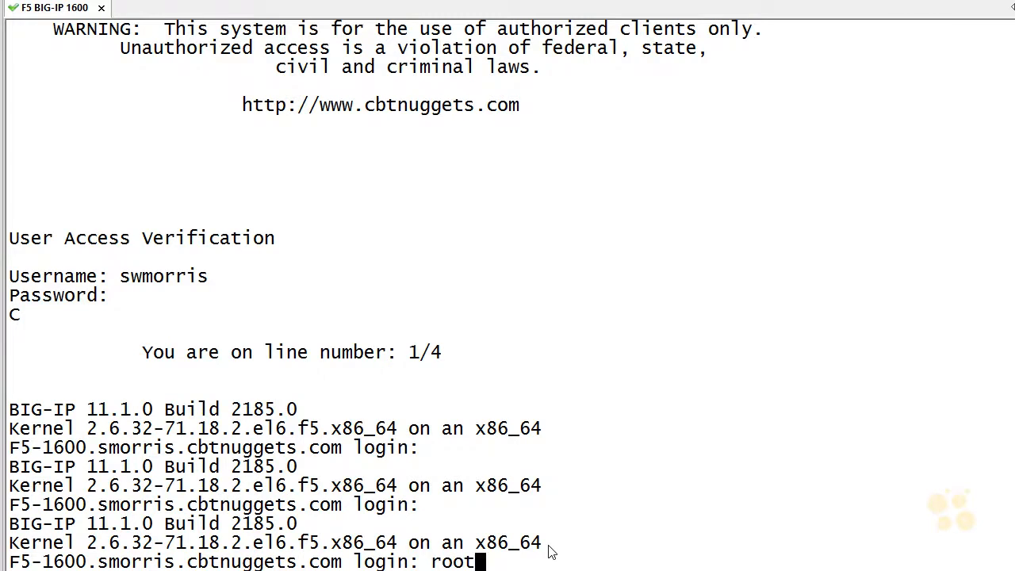
pyautogui.press('Return')
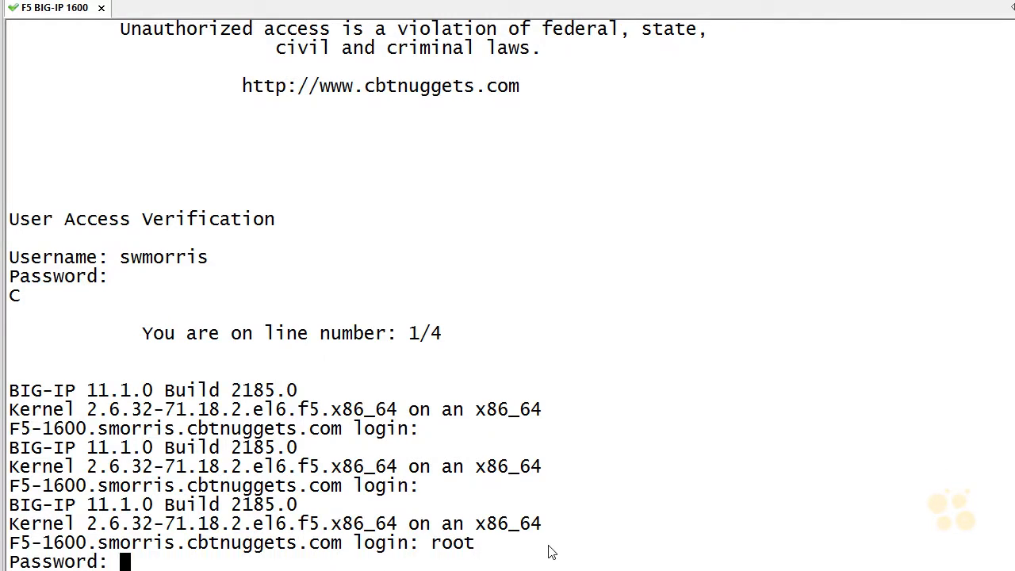
pyautogui.press('Return')
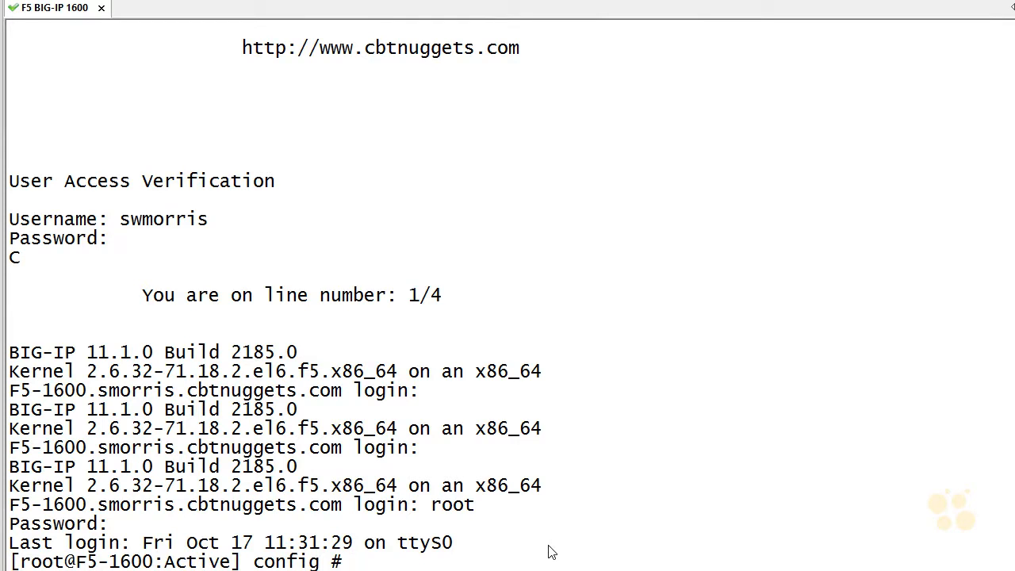
# List the directory with ls, then run config to start the Management Port Setup utility.
pyautogui.write('ls')
pyautogui.press('Return')
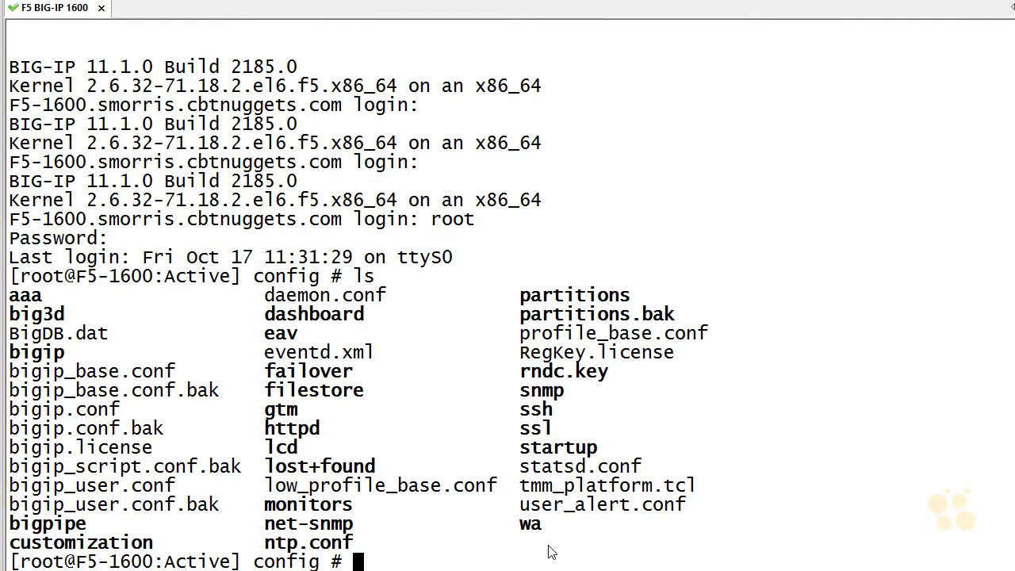
pyautogui.write('config')
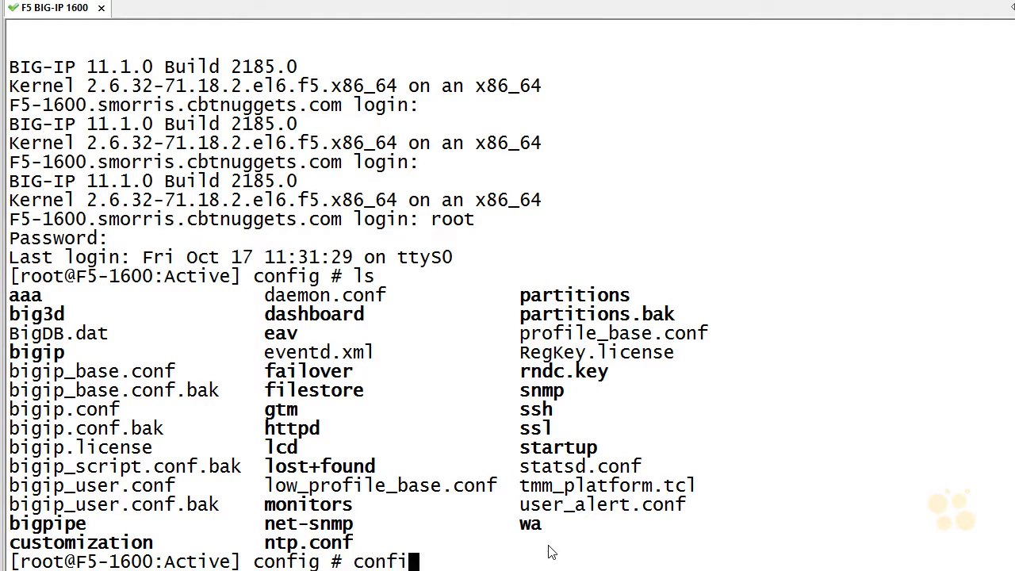
pyautogui.press('Return')
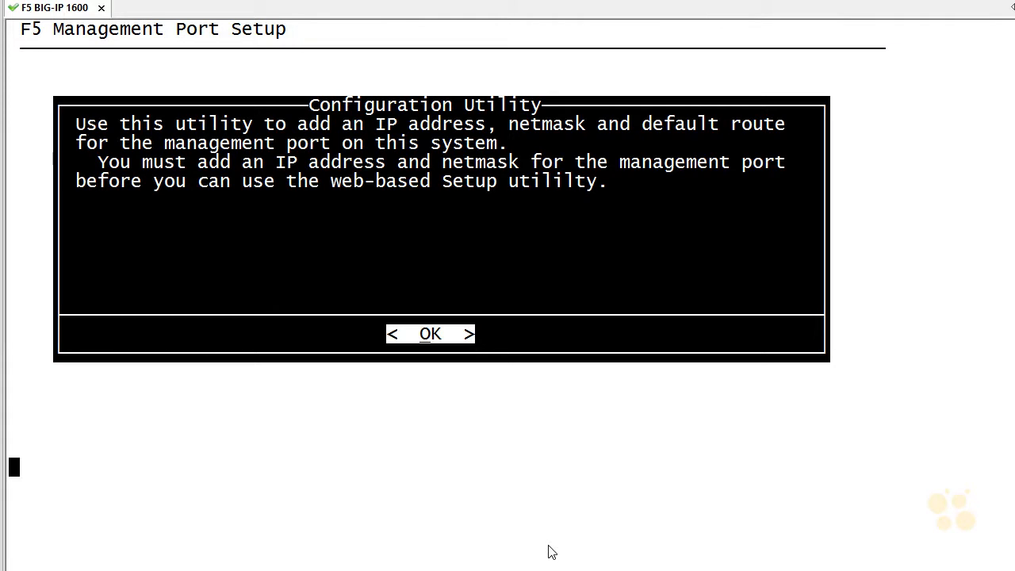
# Set the management port manually to 10.10.100.202, netmask 255.255.254.0, route 10.10.100.254, and apply.
pyautogui.press('Return')
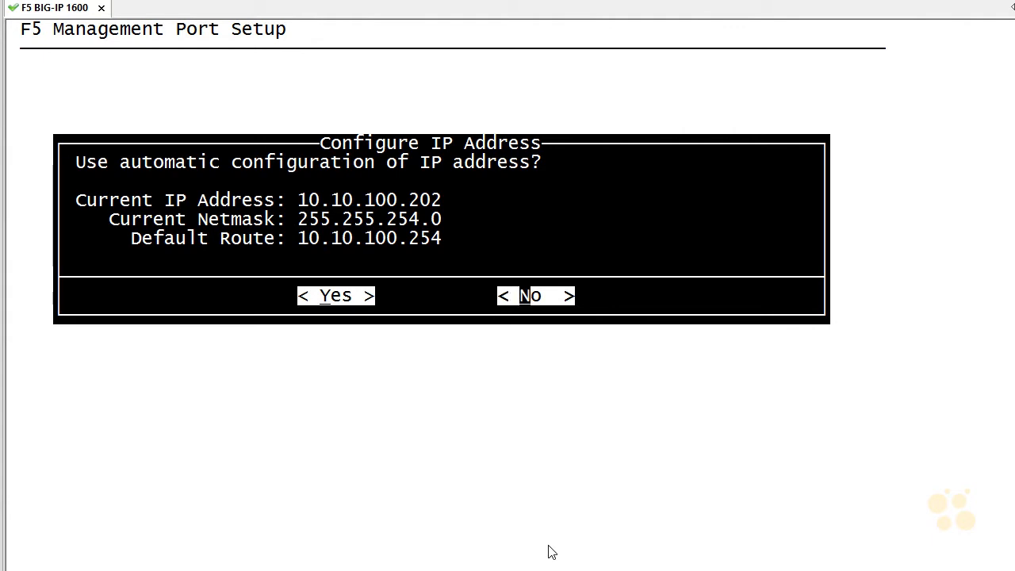
pyautogui.press('Return')
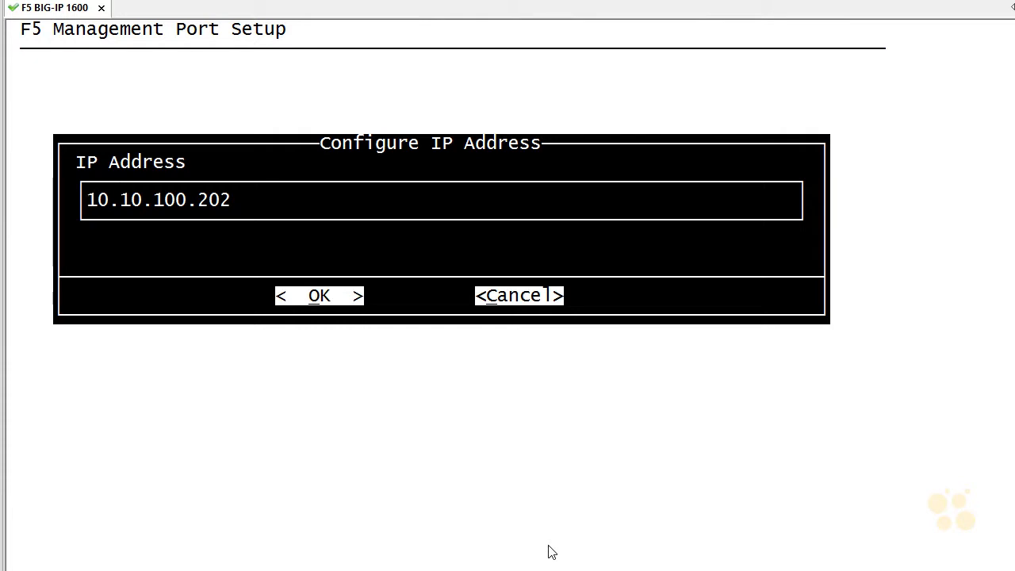
pyautogui.press('Return')
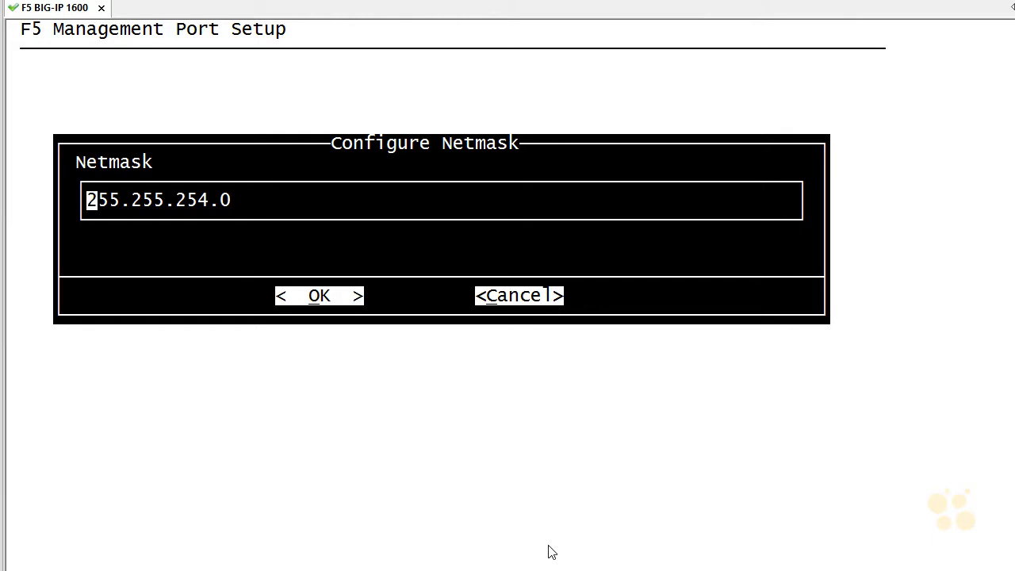
pyautogui.press('Return')
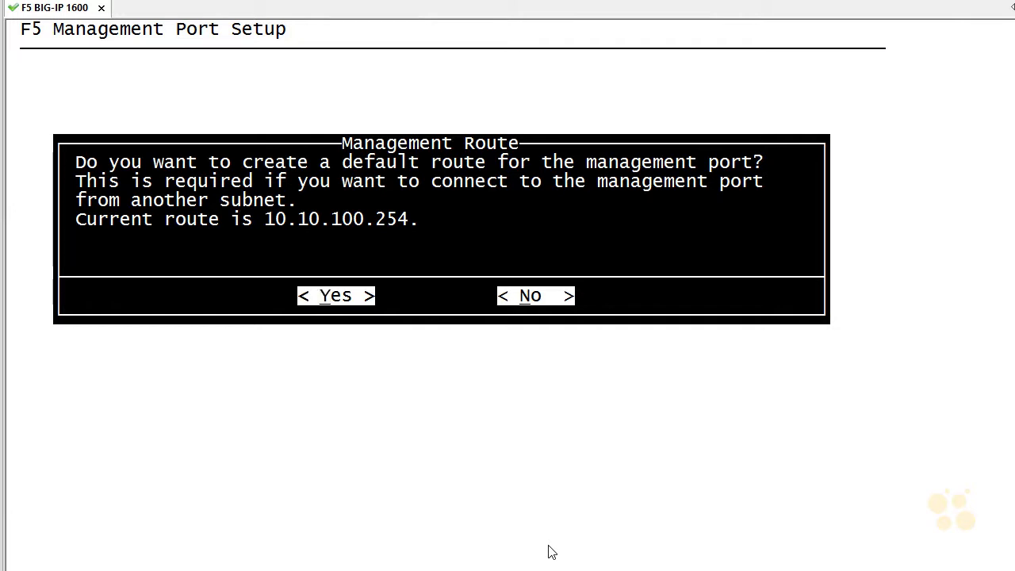
pyautogui.press('Return')
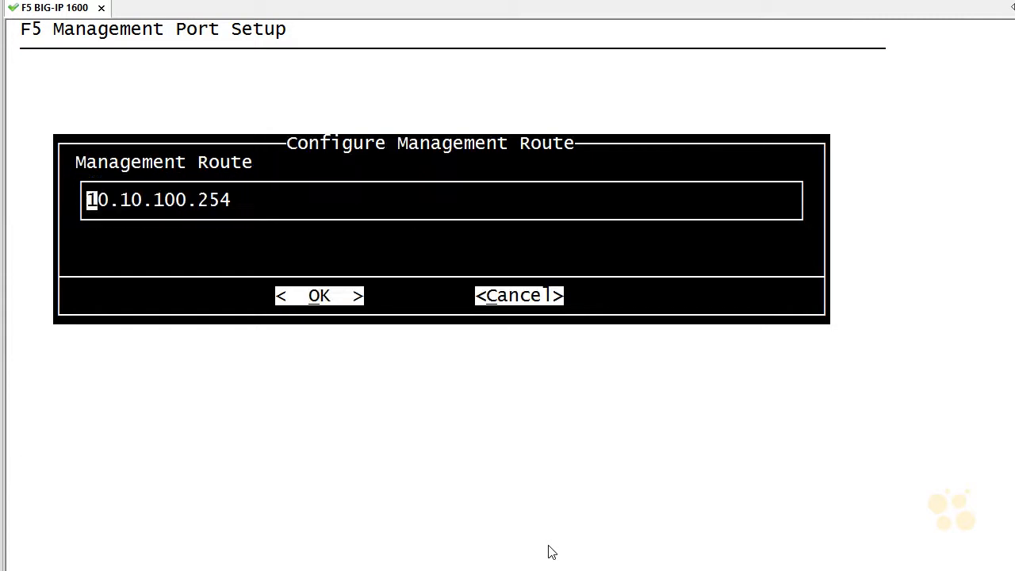
pyautogui.press('Return')
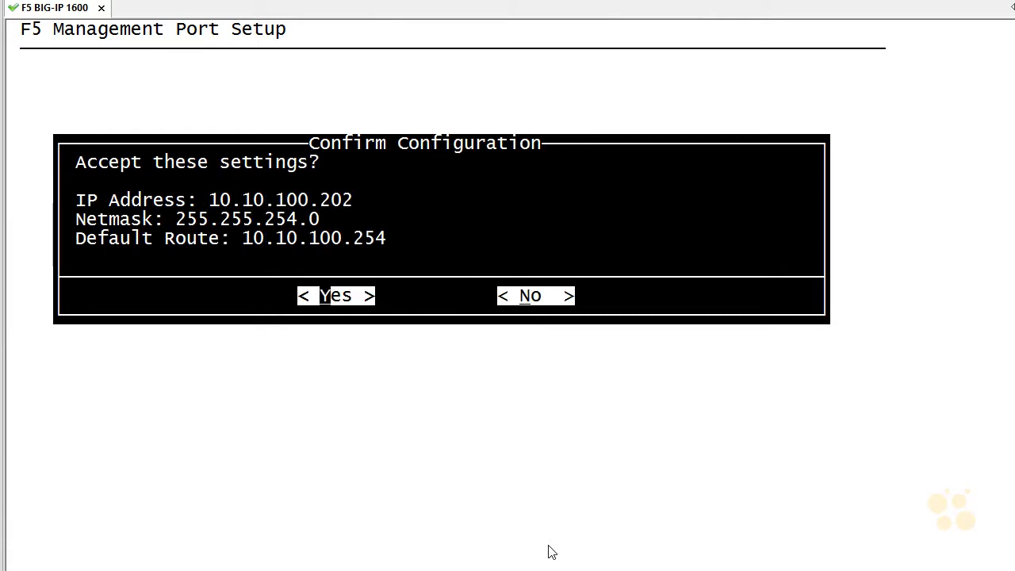
pyautogui.press('Return')
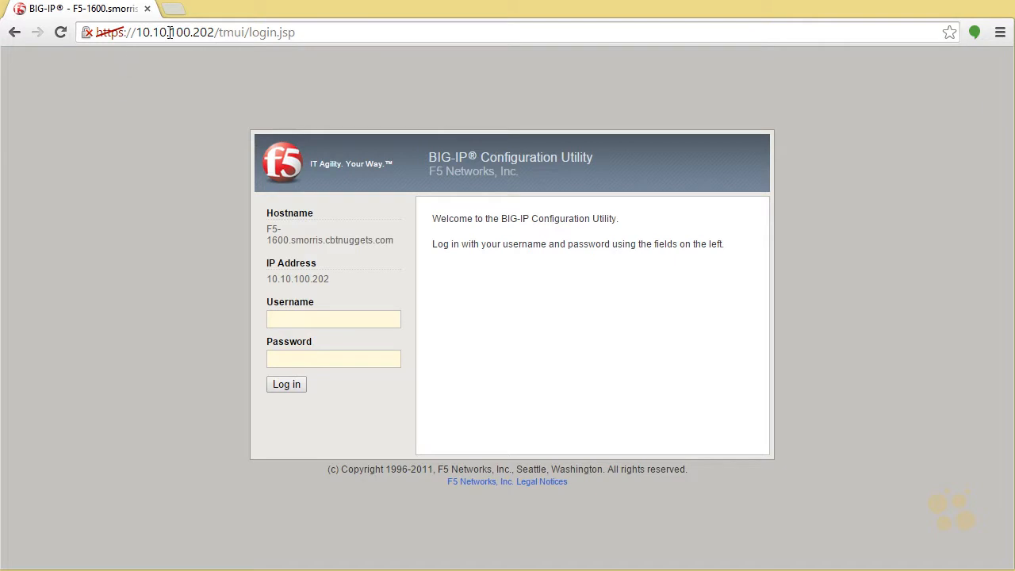
# Sign in to the Configuration Utility at 10.10.100.202 as admin with the account password.
pyautogui.click(361, 36)
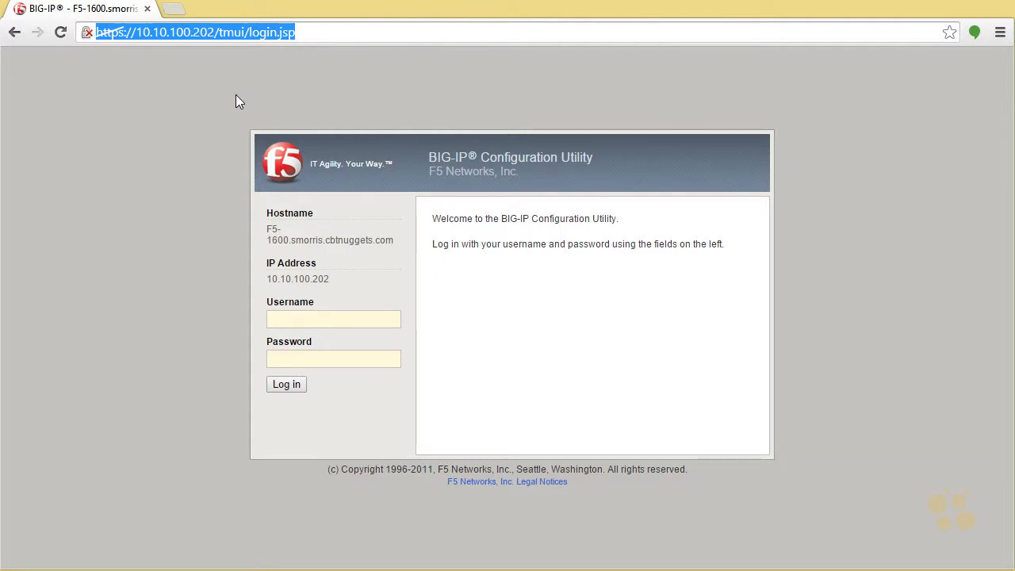
pyautogui.click(355, 323)
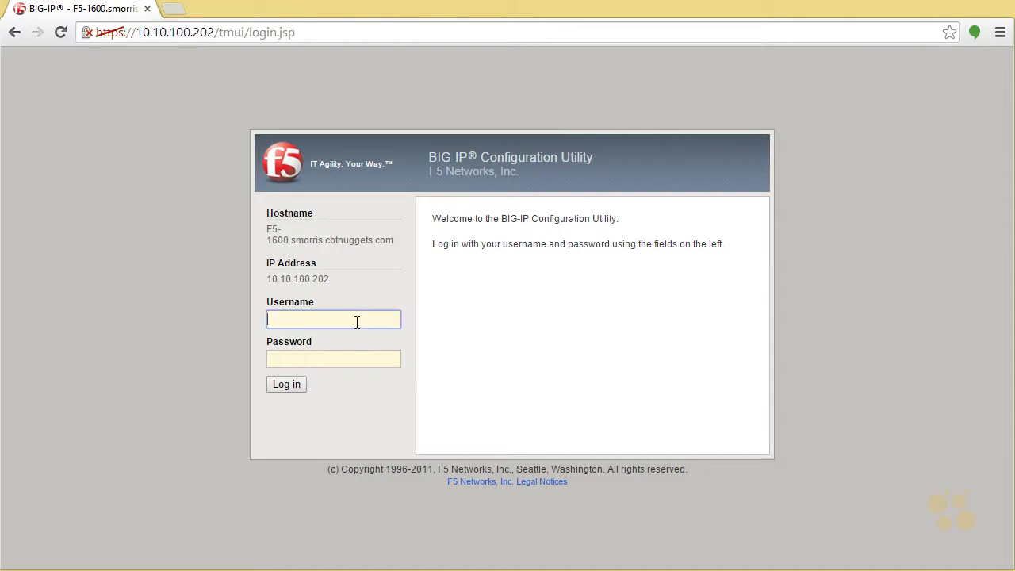
pyautogui.press('Tab')
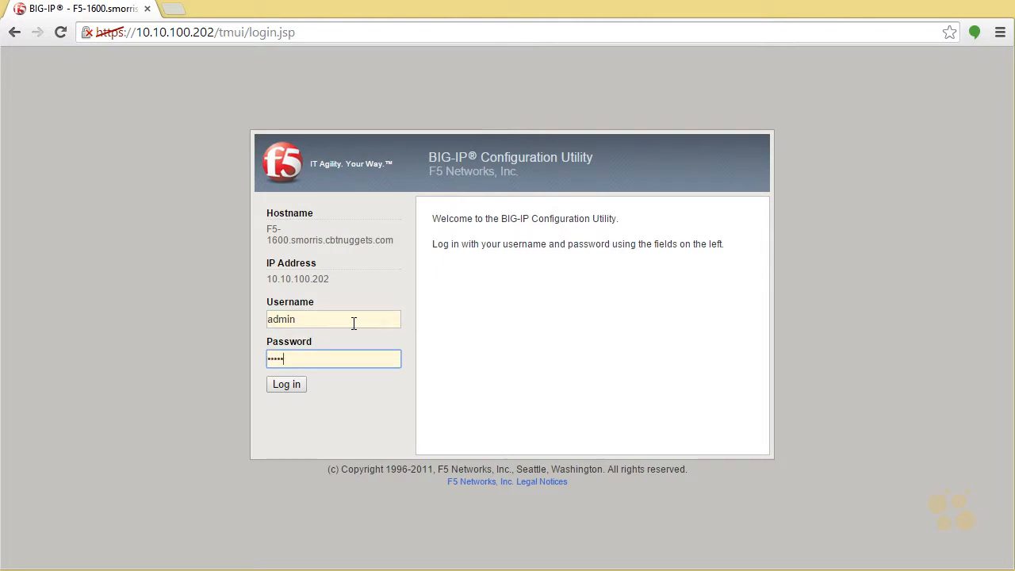
pyautogui.click(300, 391)
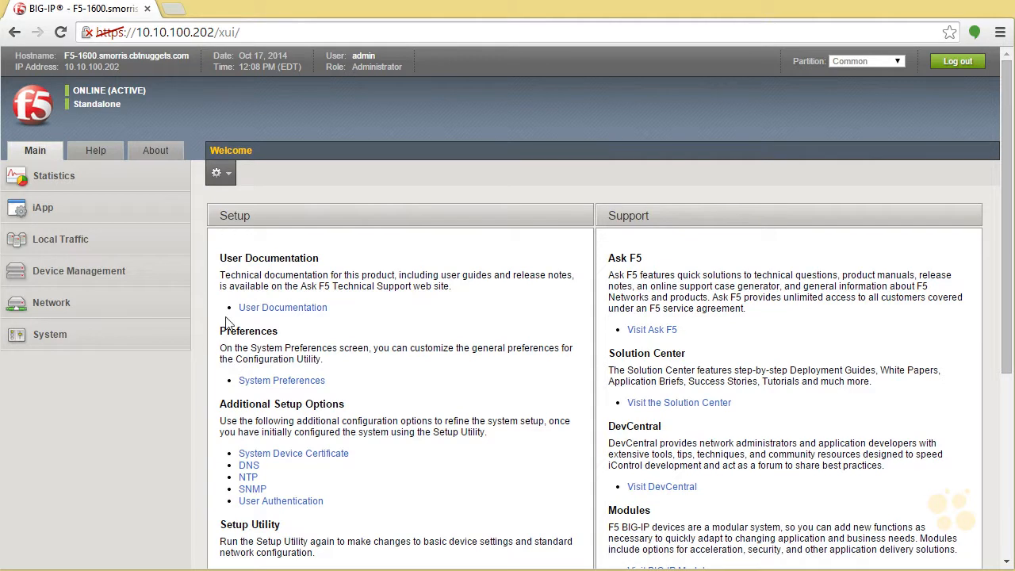
# Review the active and optional modules under System > License, then go to Resource Provisioning.
pyautogui.click(56, 336)
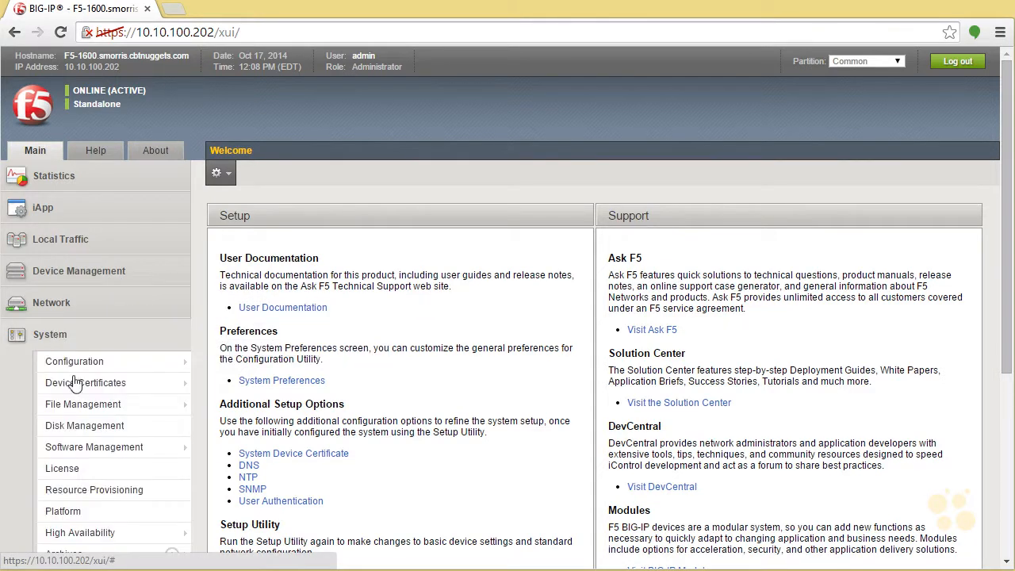
pyautogui.click(72, 473)
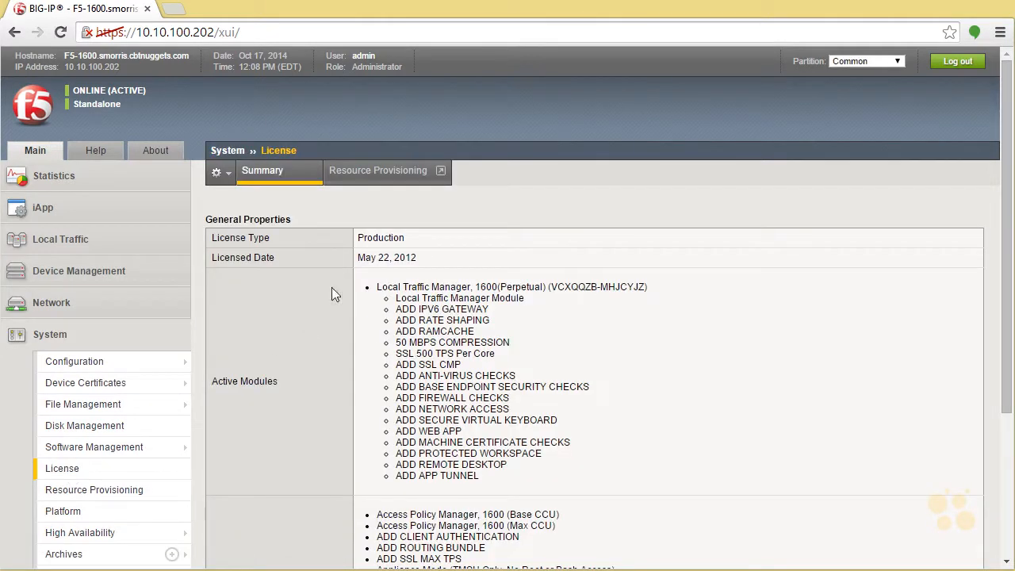
pyautogui.moveTo(1004, 198); pyautogui.dragTo(992, 259)
pyautogui.click(229, 75)
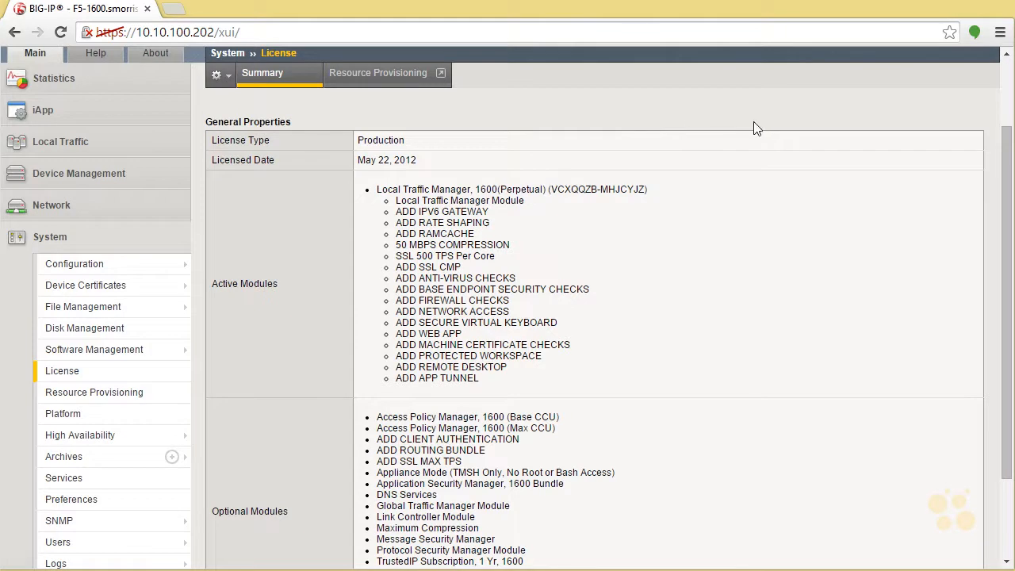
pyautogui.moveTo(1000, 249); pyautogui.dragTo(987, 337)
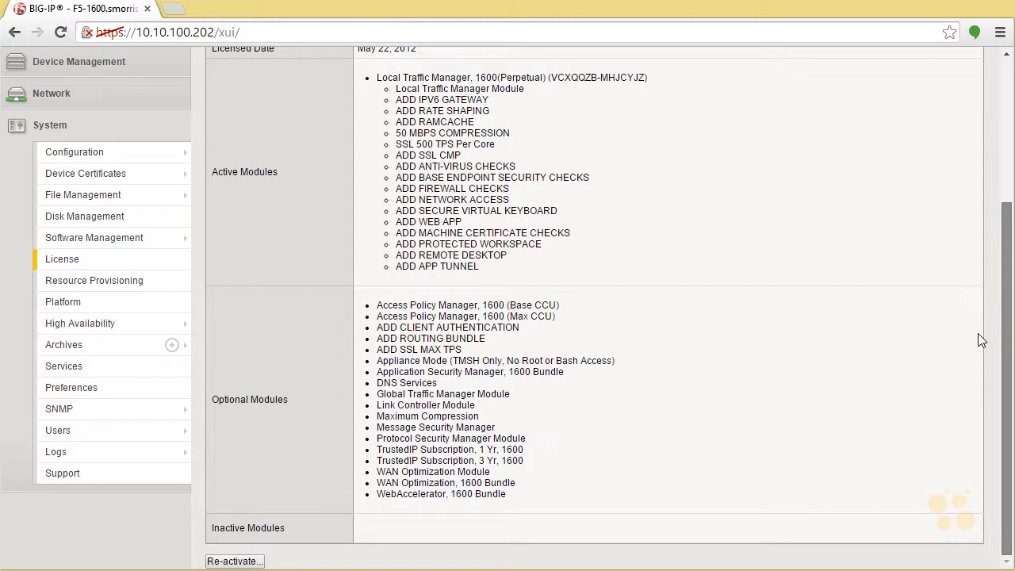
pyautogui.scroll(1, 981, 309)
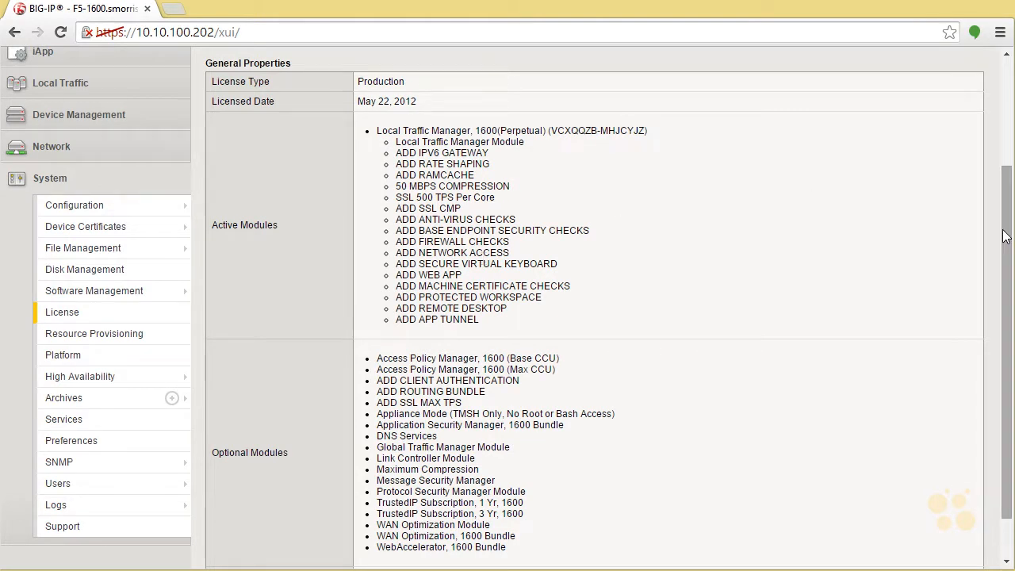
pyautogui.moveTo(1006, 236); pyautogui.dragTo(1002, 124)
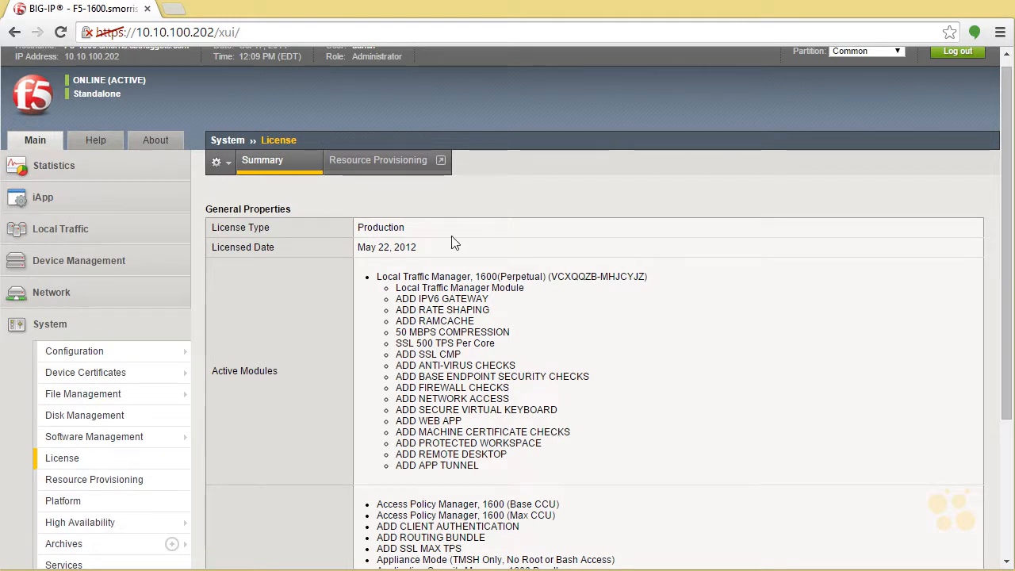
pyautogui.click(397, 163)
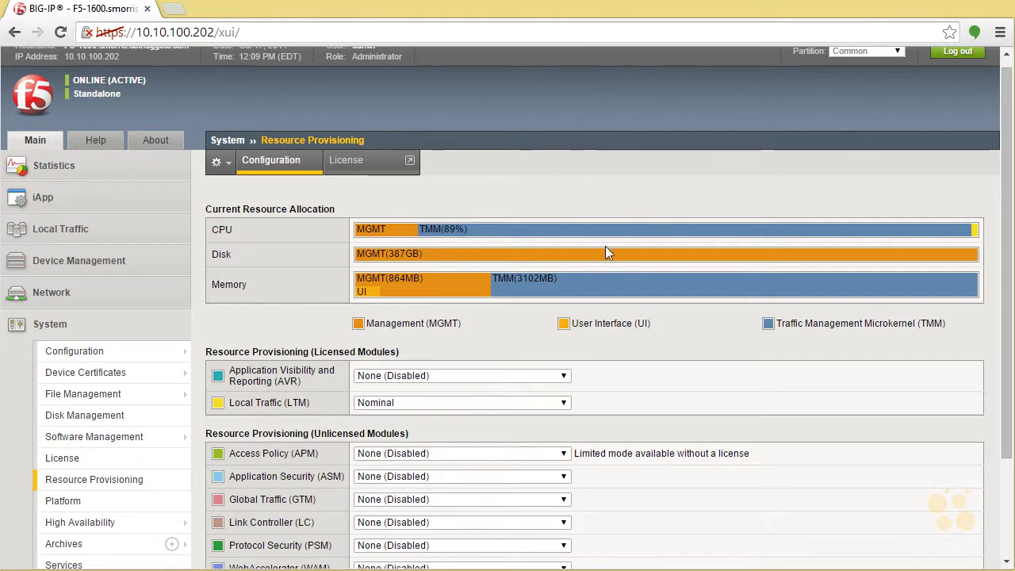
# Keep LTM at Nominal, set AVR to Nominal, and submit the provisioning update.
pyautogui.moveTo(1006, 274); pyautogui.dragTo(1011, 352)
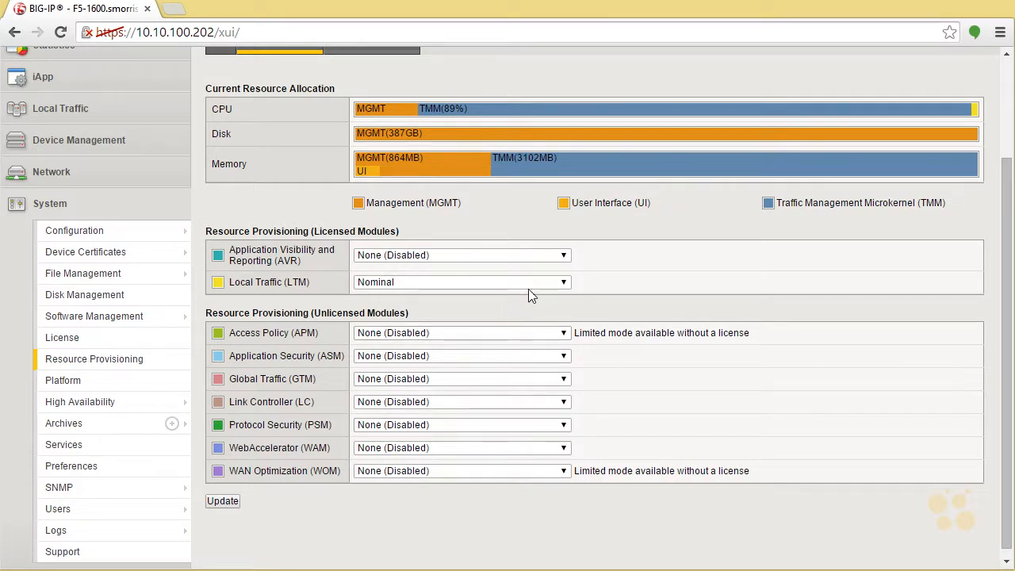
pyautogui.click(563, 283)
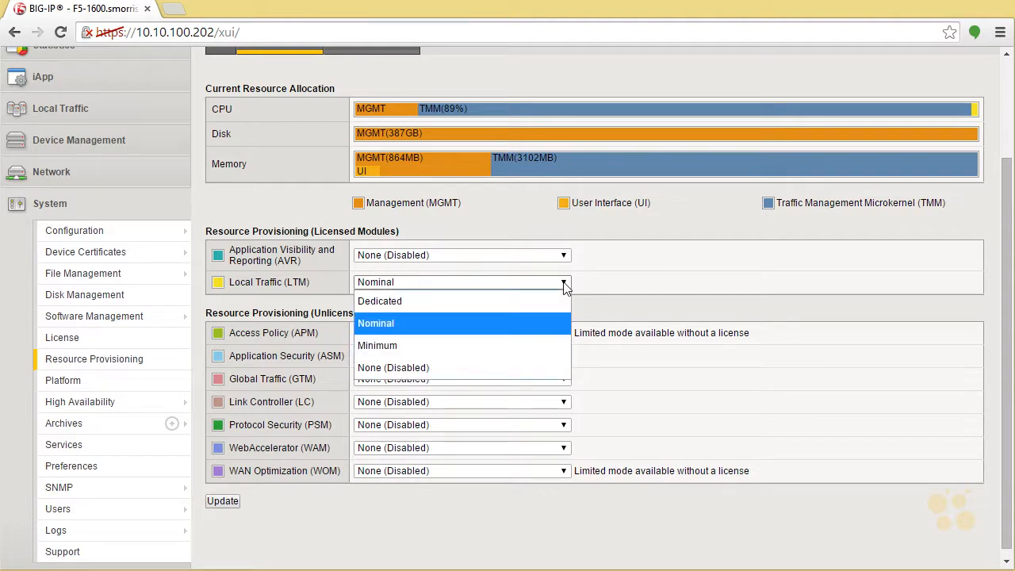
pyautogui.click(447, 330)
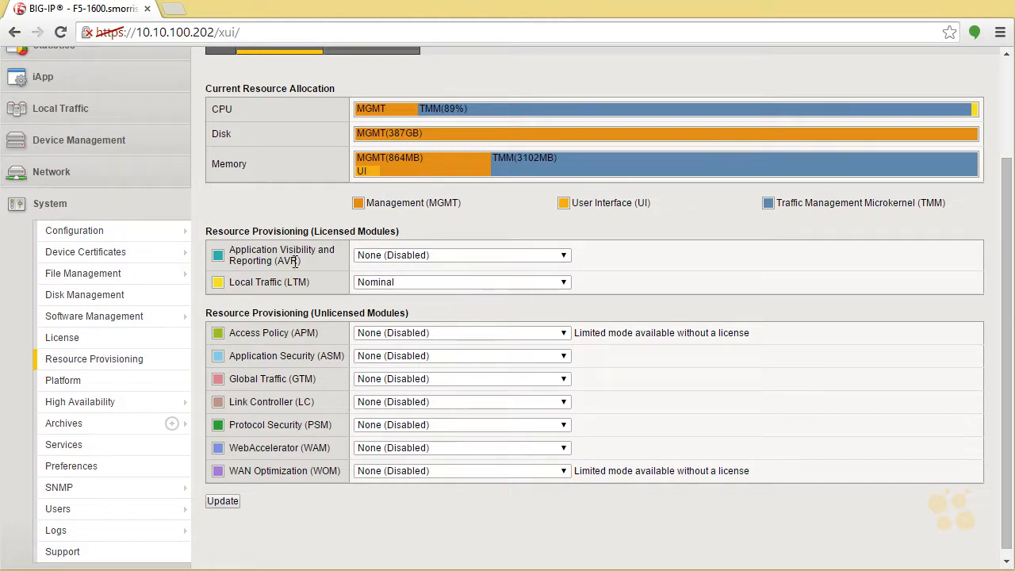
pyautogui.click(428, 254)
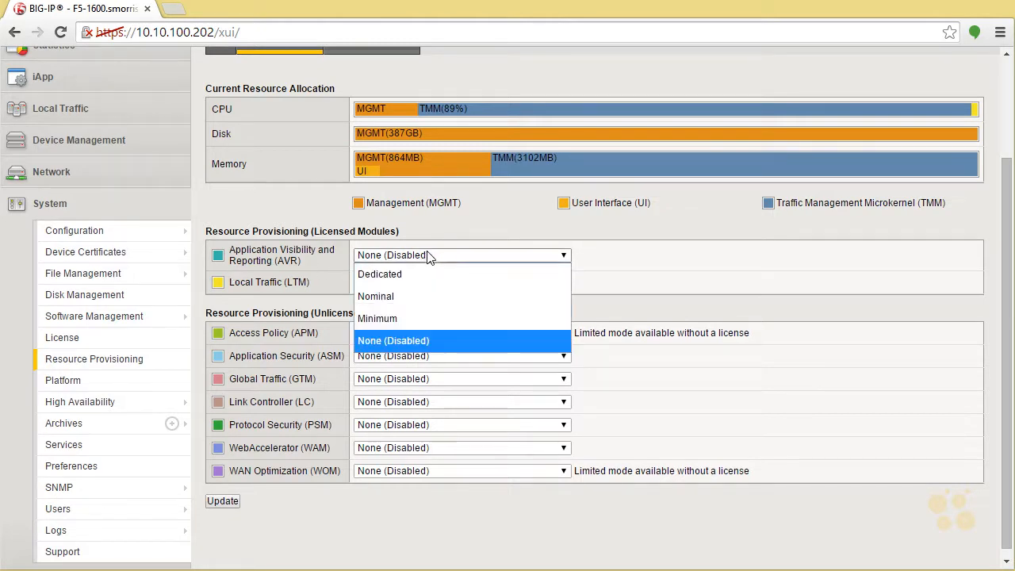
pyautogui.click(427, 296)
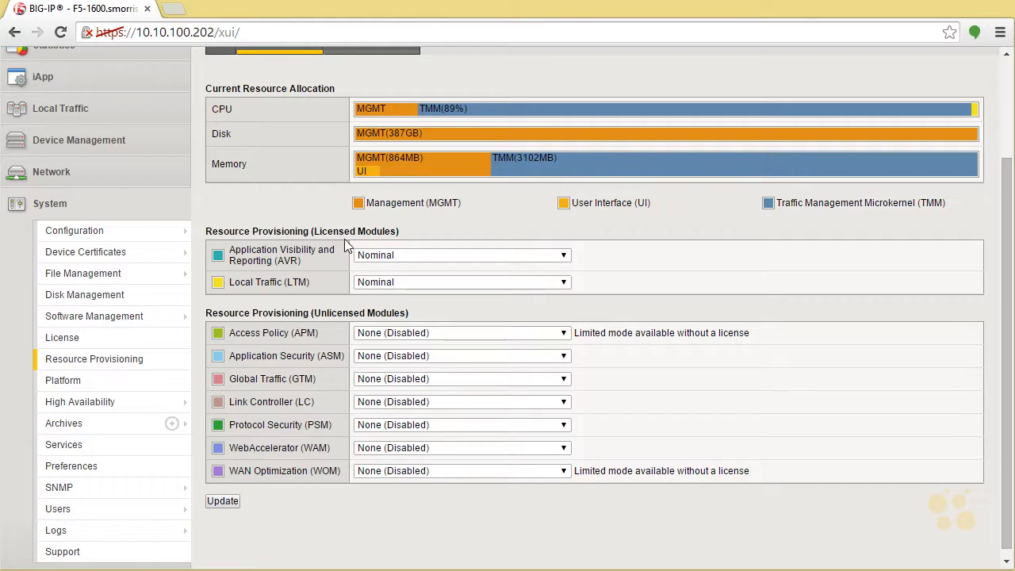
pyautogui.click(222, 505)
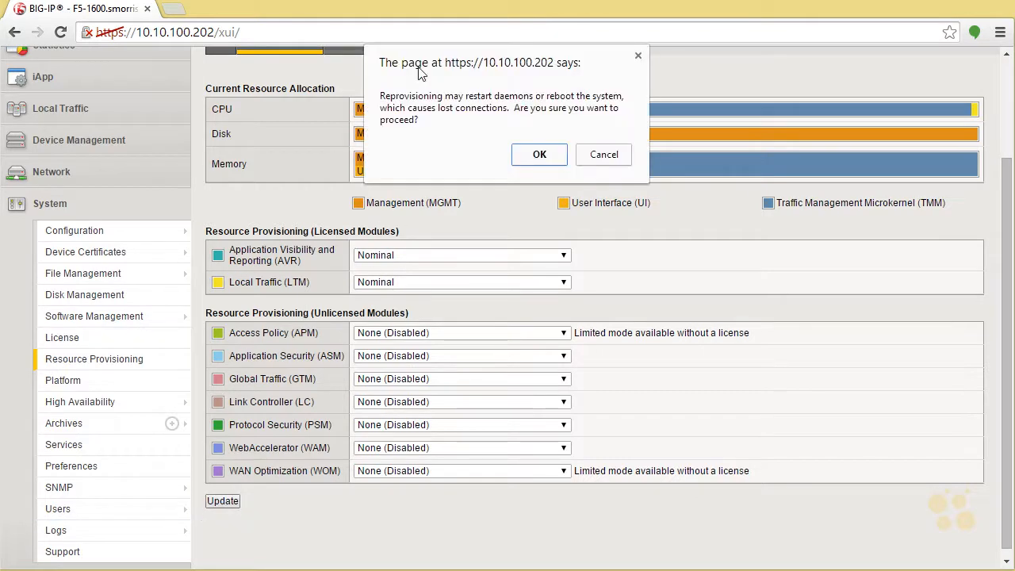
# Confirm the reprovisioning warning and continue once the configuration changes are verified.
pyautogui.click(537, 155)
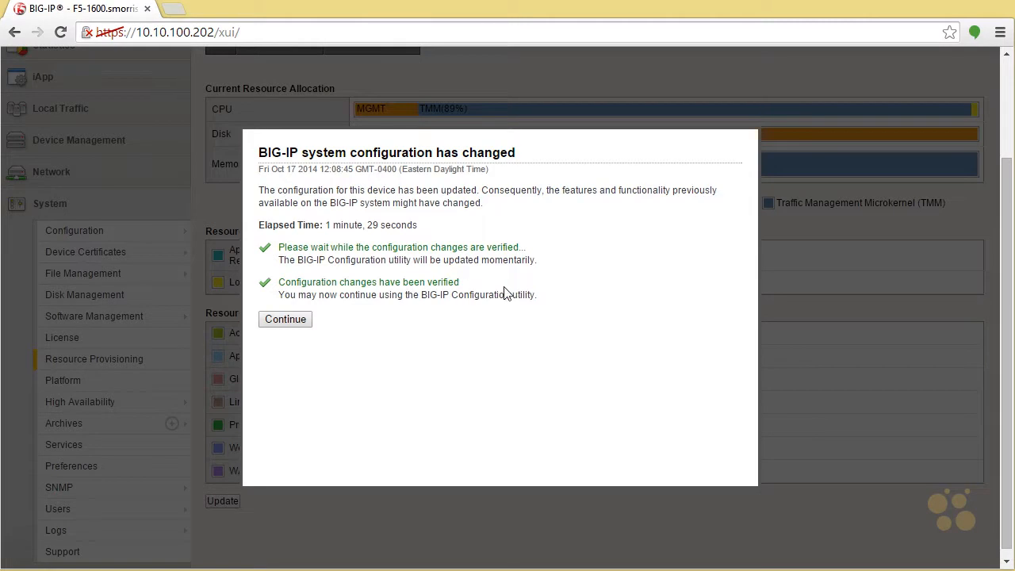
pyautogui.click(290, 319)
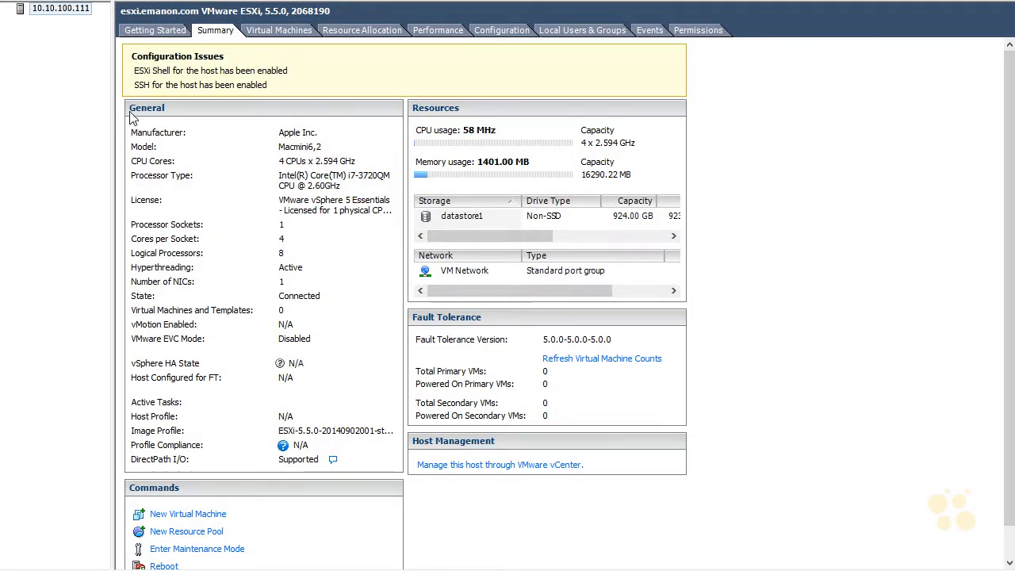
# Start File > Deploy OVF Template with BIGIP-11.5.1.0.0.110.ALL-scsi.ova as the source.
pyautogui.click(12, 0)
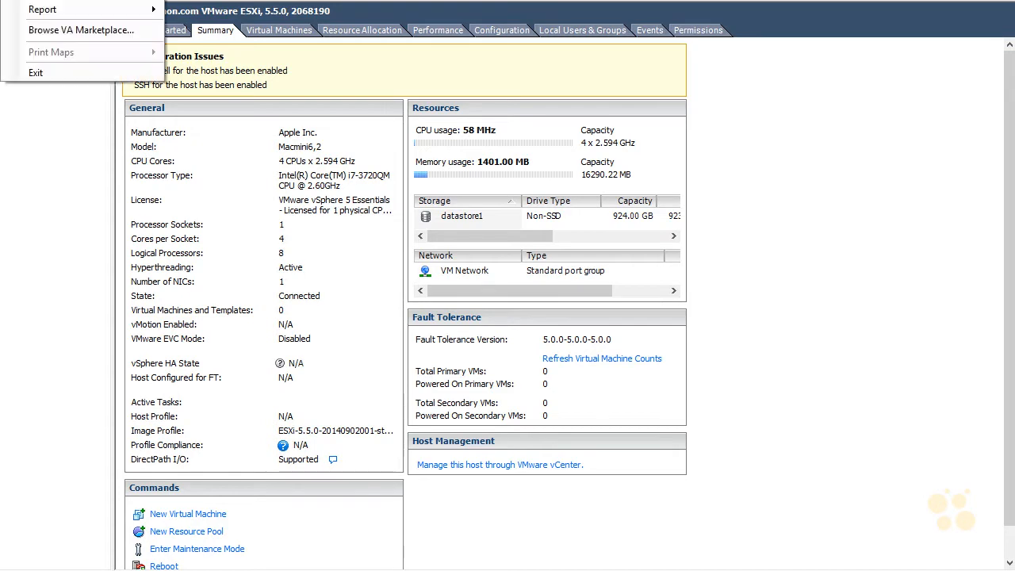
pyautogui.click(75, 0)
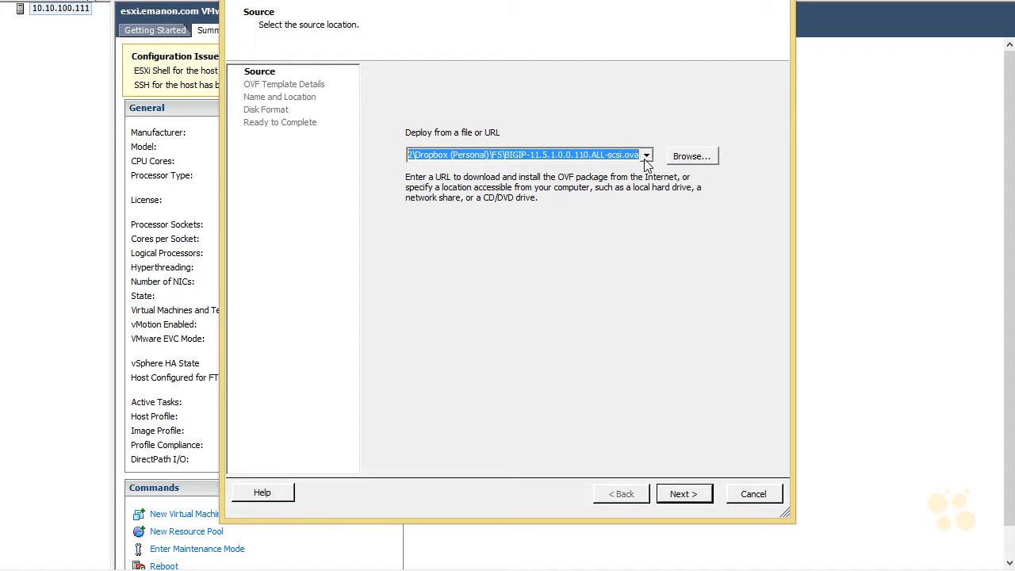
# Move past the source and BIG-IP VE 11.5.1 template details, accepting the F5 EULA.
pyautogui.click(690, 494)
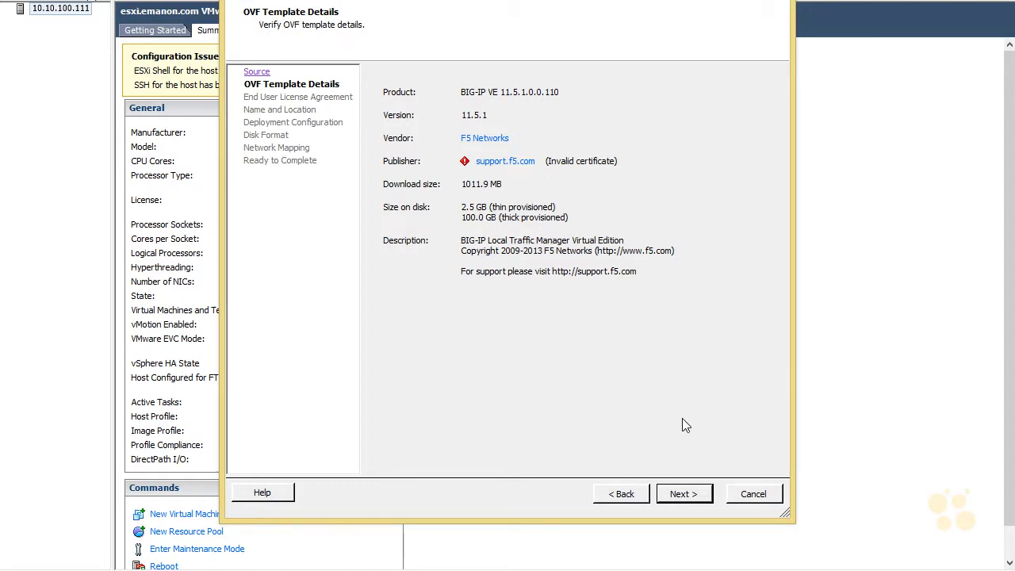
pyautogui.click(705, 498)
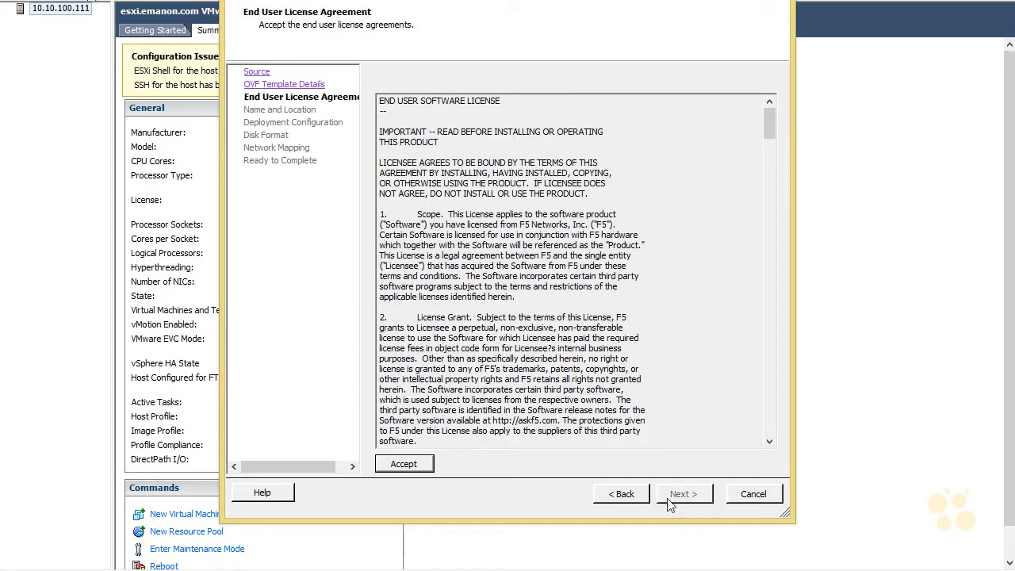
pyautogui.click(401, 462)
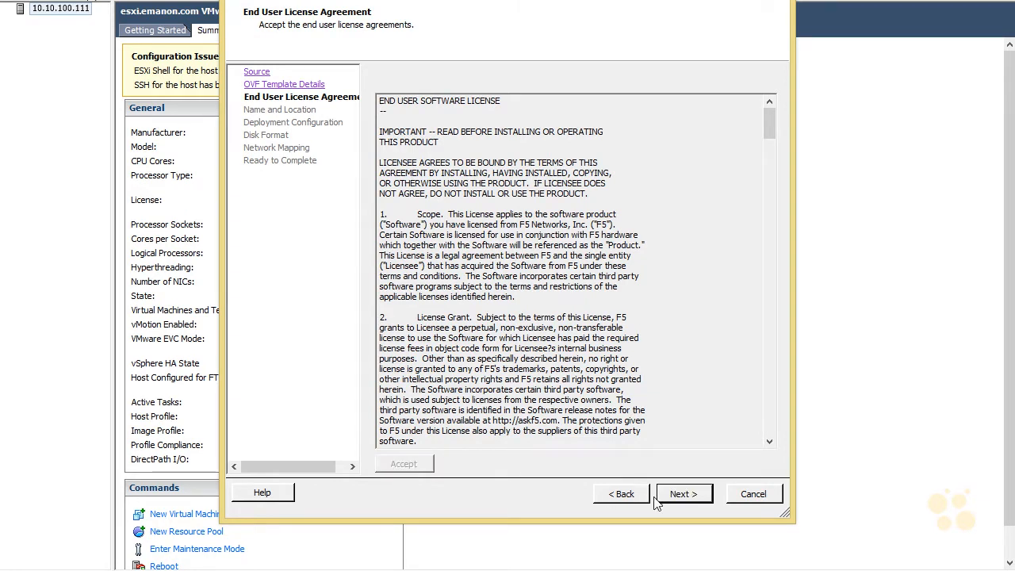
pyautogui.click(688, 493)
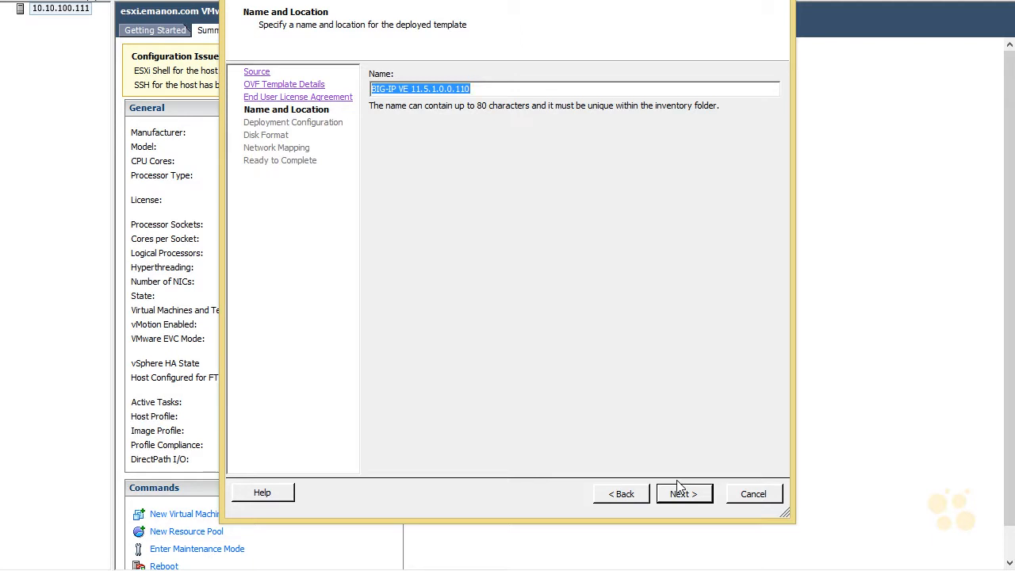
# Name the VM F5-LTM-VE1 and keep the 2 CPUs/4096 MB RAM configuration.
pyautogui.write('F5-LTM-VE1')
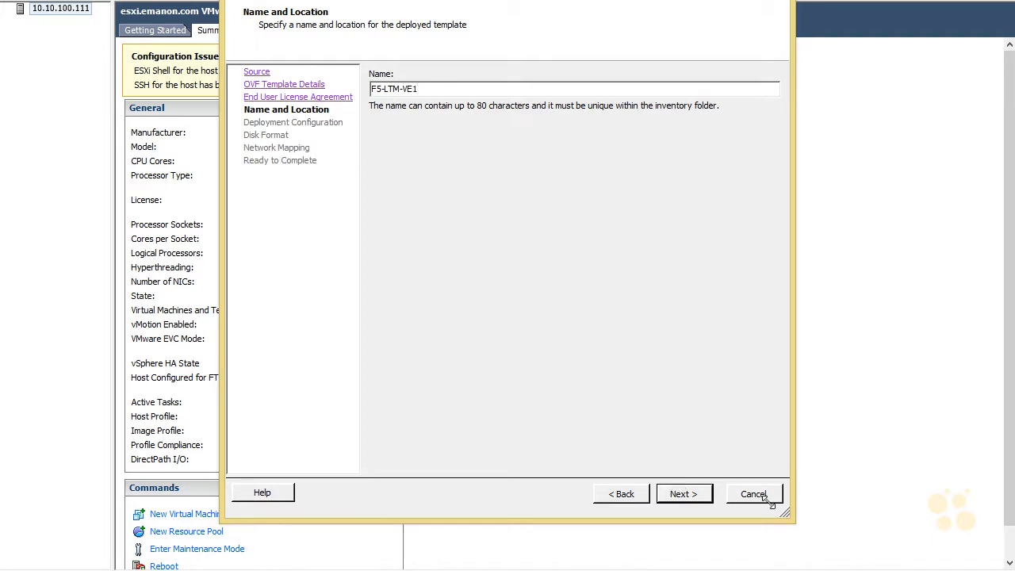
pyautogui.click(684, 494)
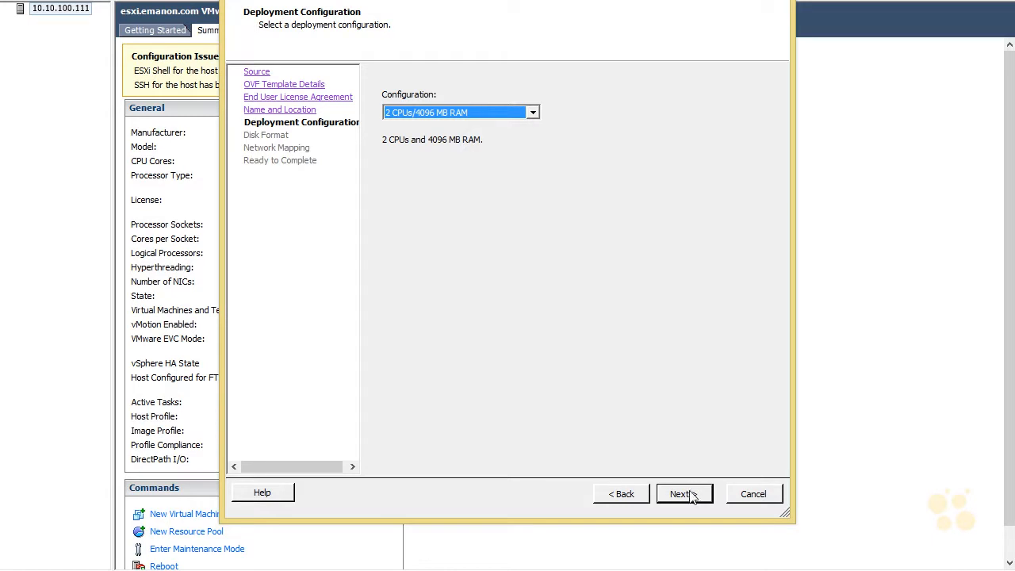
pyautogui.click(683, 494)
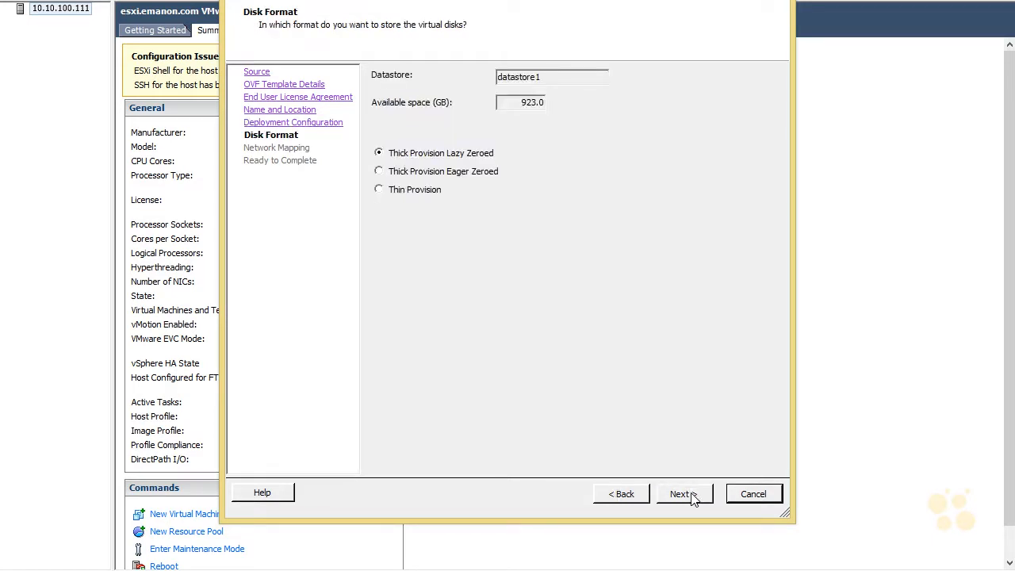
# Choose Thin Provision disks, keep VM Network mappings, enable power-on after deployment, and finish.
pyautogui.click(379, 190)
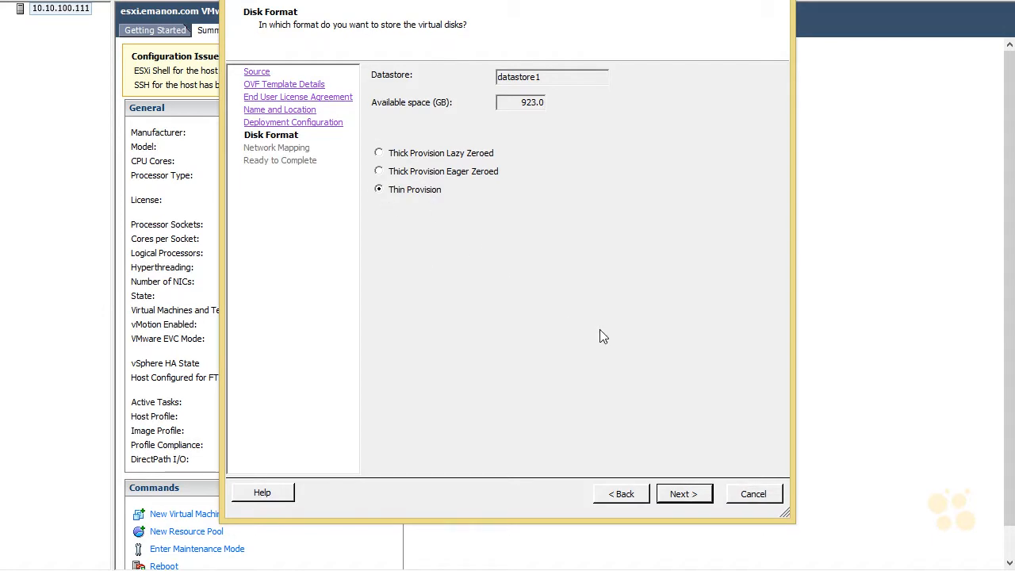
pyautogui.click(685, 494)
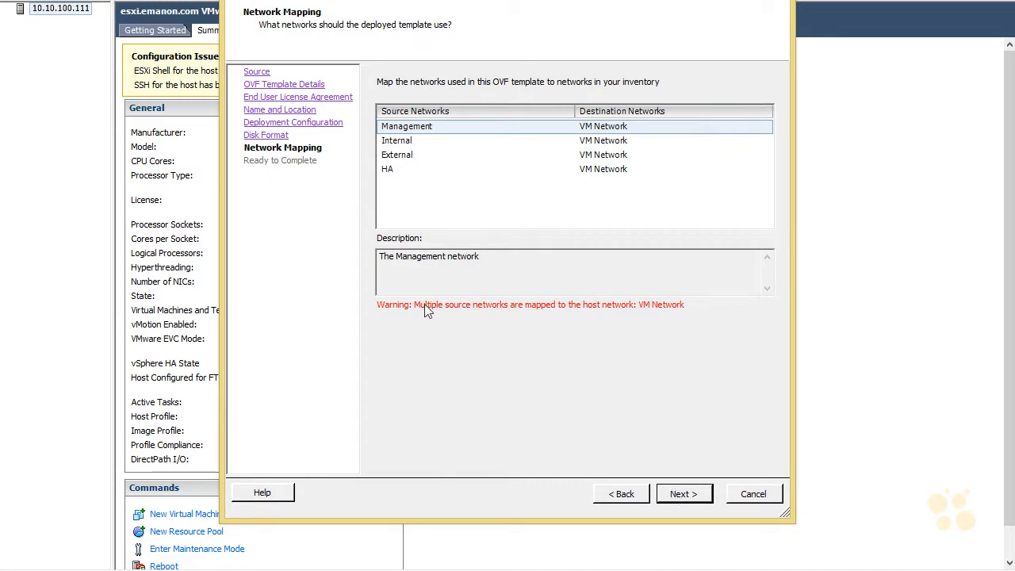
pyautogui.click(693, 496)
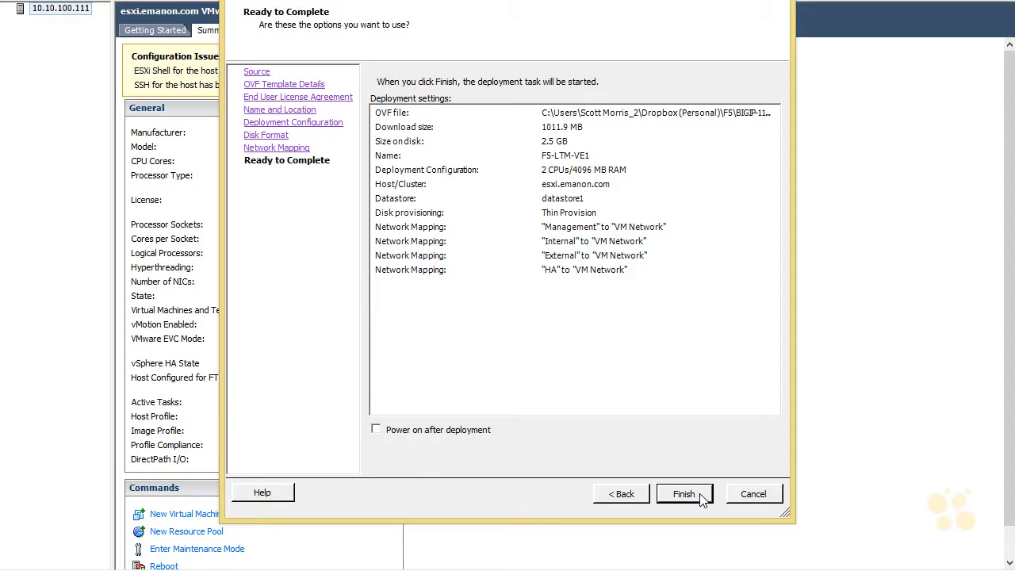
pyautogui.click(377, 429)
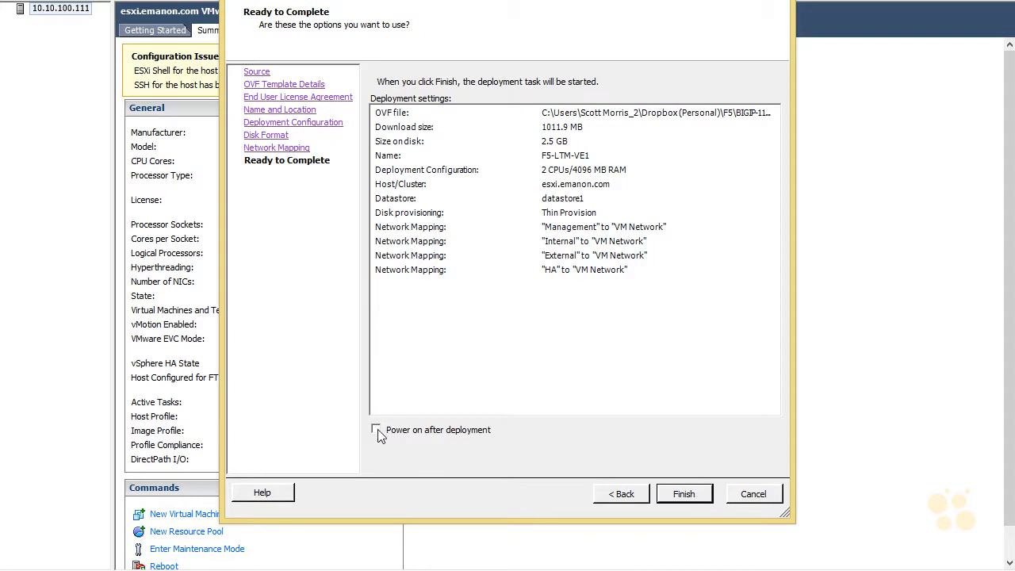
pyautogui.click(681, 494)
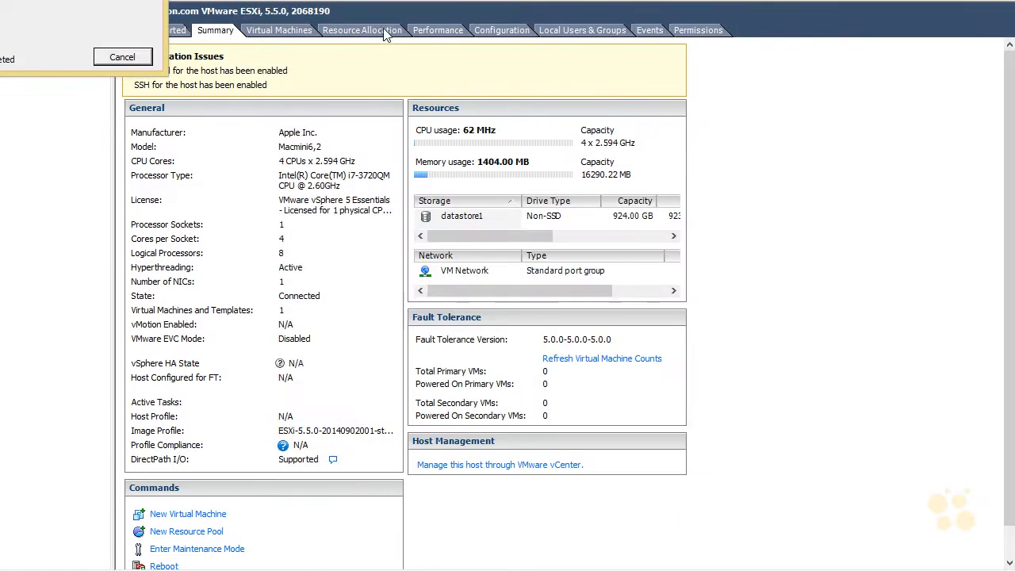
# Watch the F5-LTM-VE1 deployment reach Completed Successfully and close the progress window.
pyautogui.moveTo(17, 0); pyautogui.dragTo(212, 57)
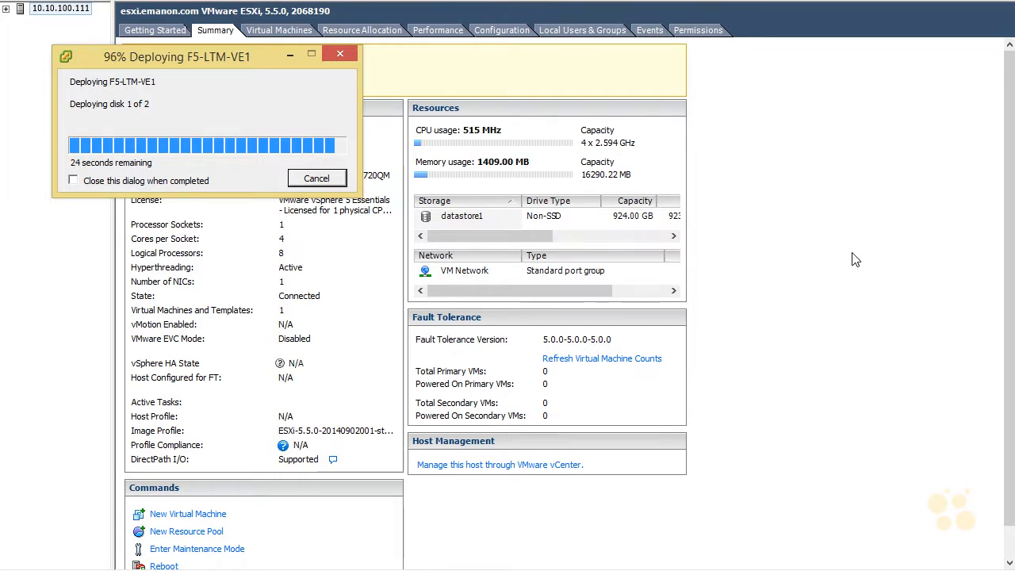
pyautogui.scroll(-1, 854, 258)
pyautogui.scroll(1, 854, 259)
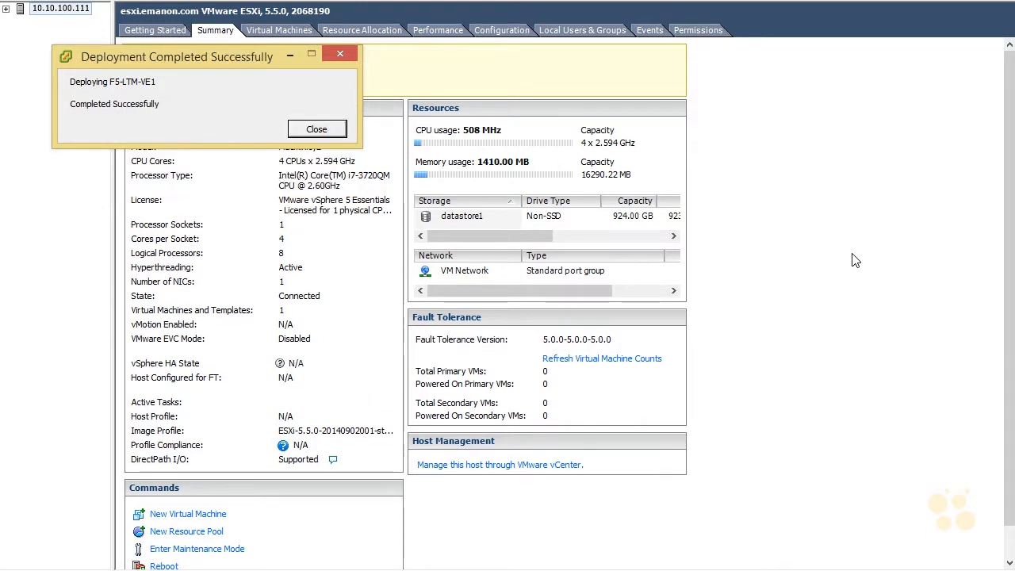
pyautogui.click(312, 133)
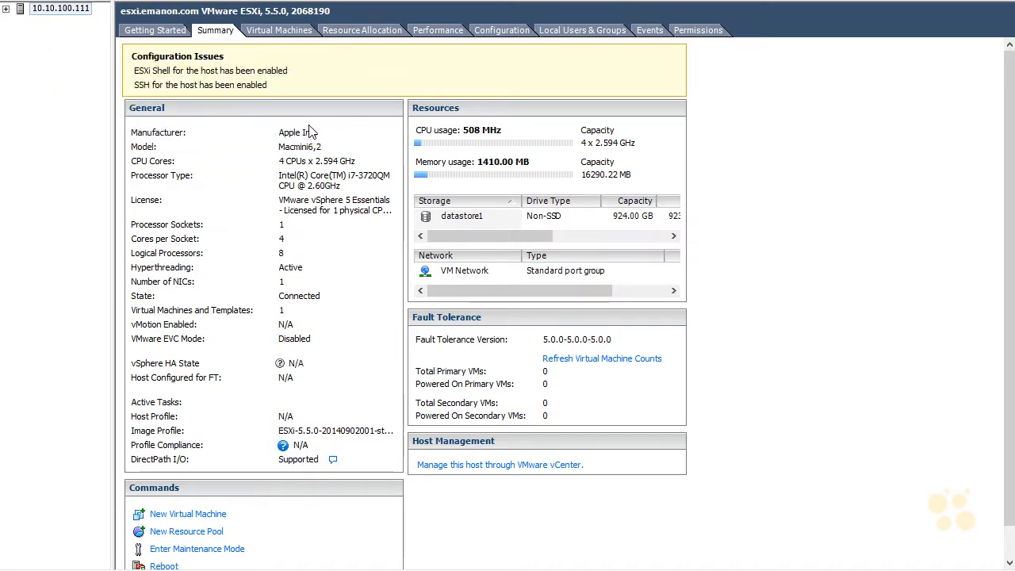
# Expand host 10.10.100.111 and show the F5-LTM-VE1 console at its BIG-IP login prompt.
pyautogui.click(5, 9)
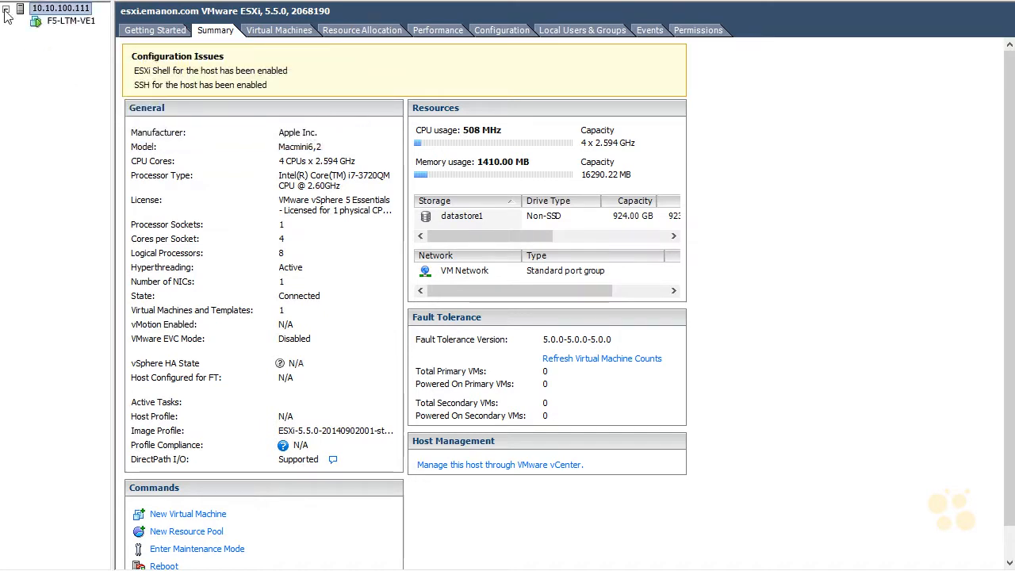
pyautogui.click(70, 22)
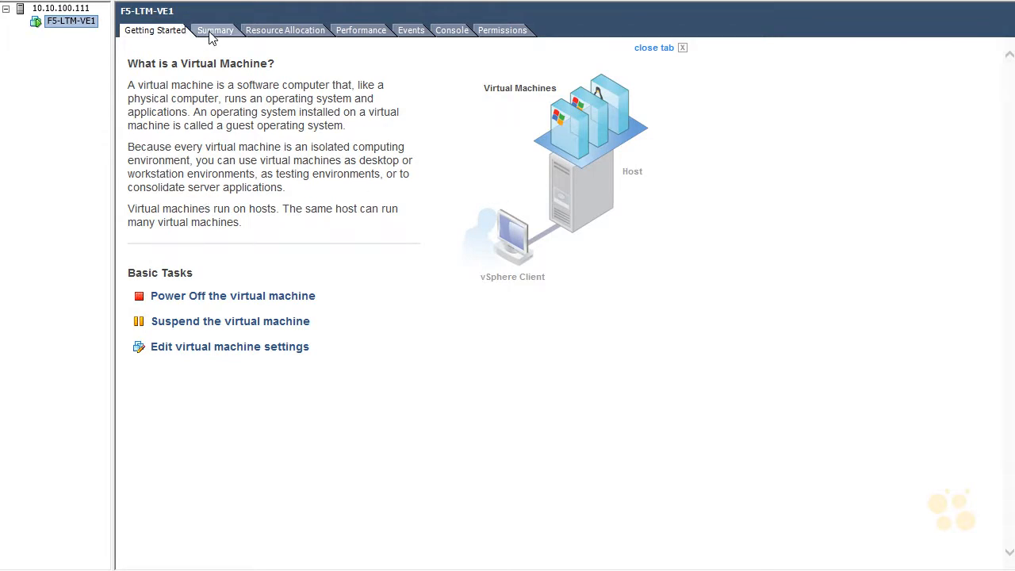
pyautogui.click(452, 34)
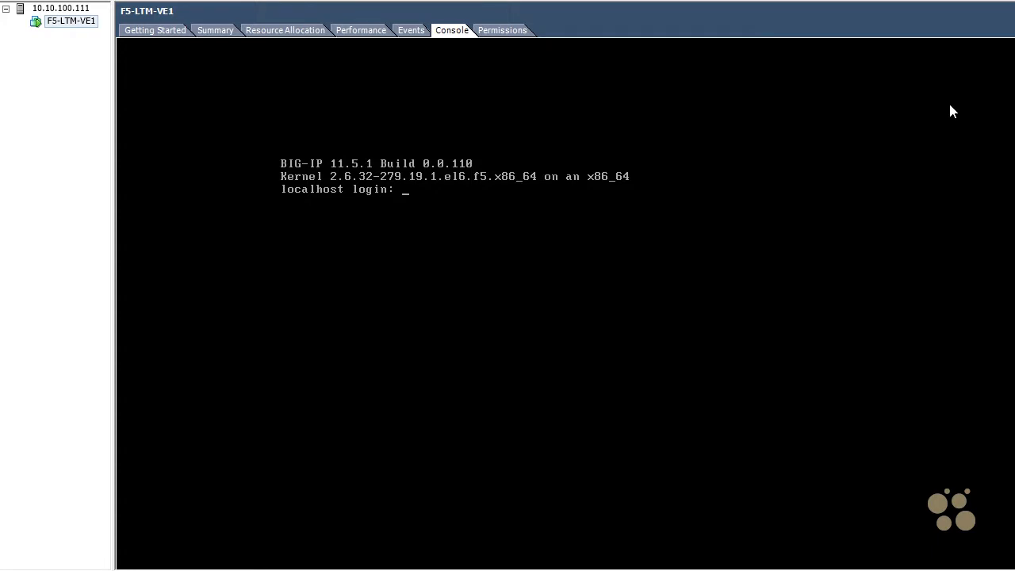
# Log in to the F5-LTM-VE1 console as root and start the config management port utility.
pyautogui.click(677, 234)
pyautogui.write('root')
pyautogui.press('Return')
pyautogui.press('Return')
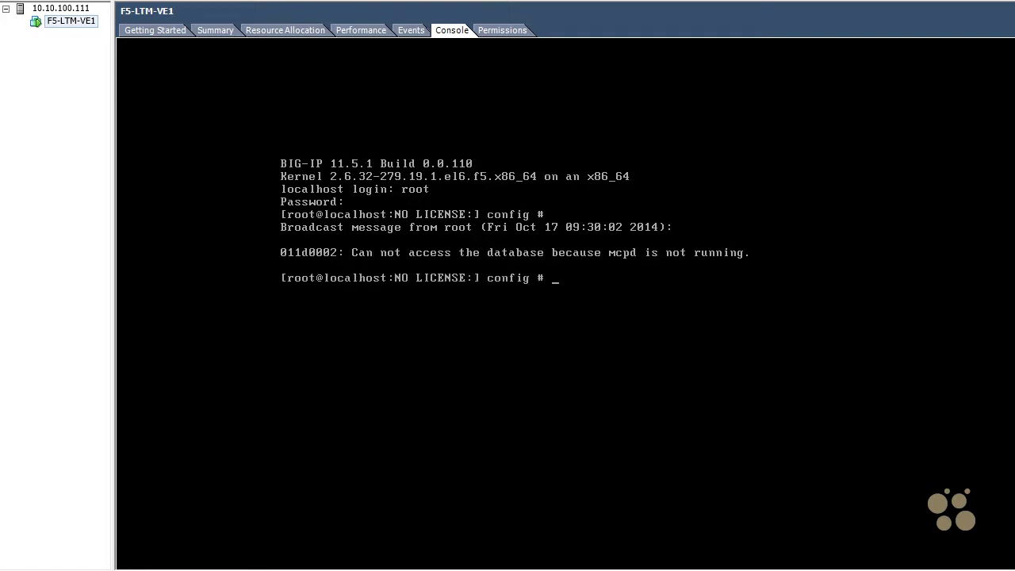
pyautogui.write('config')
pyautogui.press('Return')
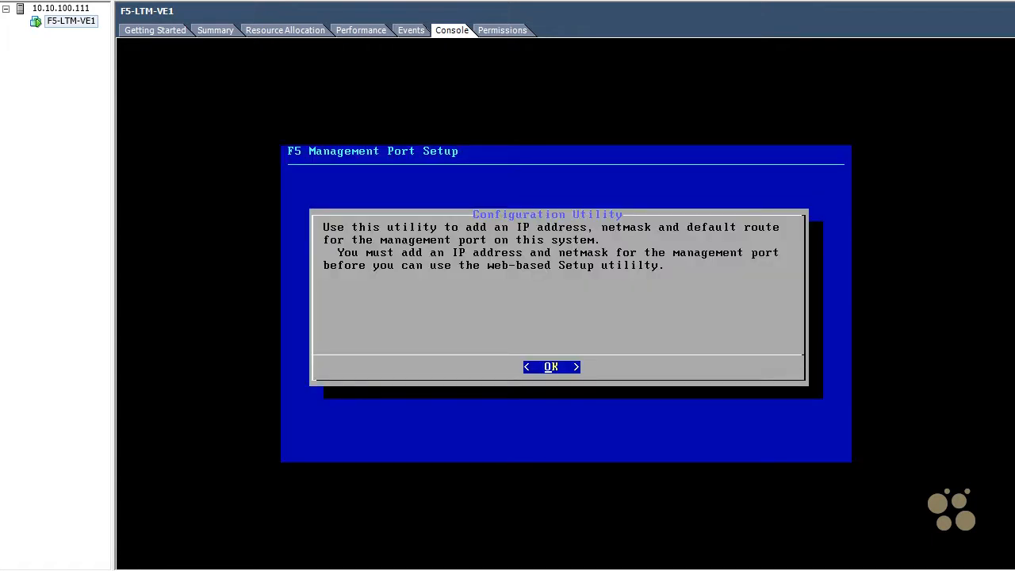
pyautogui.press('Return')
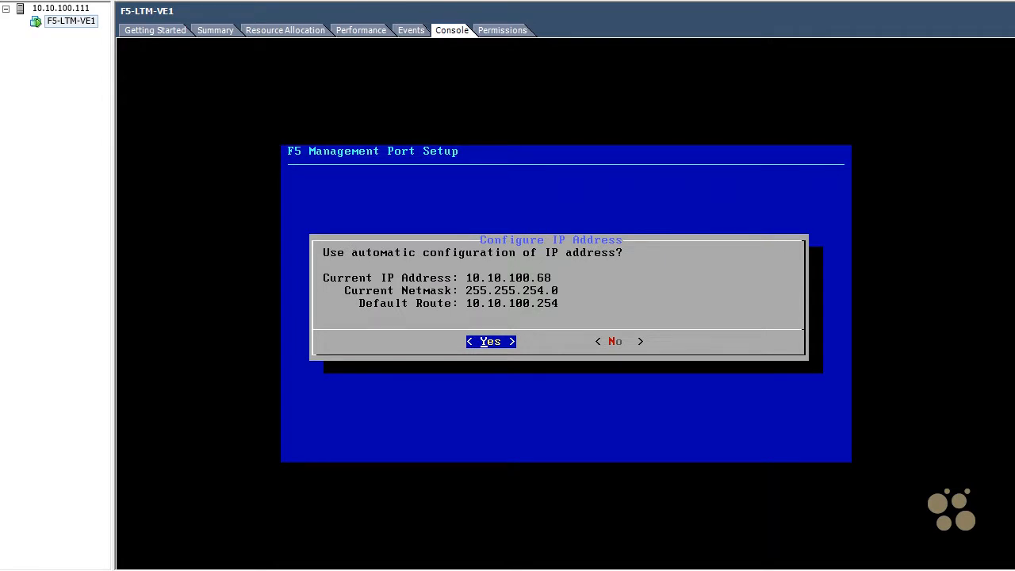
# Decline automatic configuration and set the management IP address manually to 10.10.100.203.
pyautogui.press('Right')
pyautogui.press('Return')
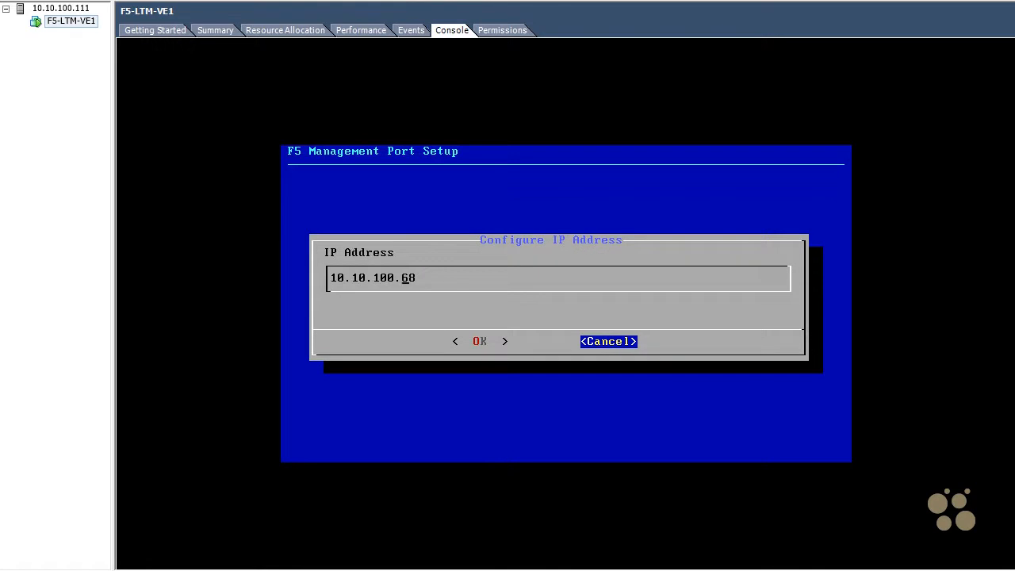
pyautogui.press('BackSpace')
pyautogui.press('BackSpace')
pyautogui.write('203')
pyautogui.press('Tab')
pyautogui.press('Return')
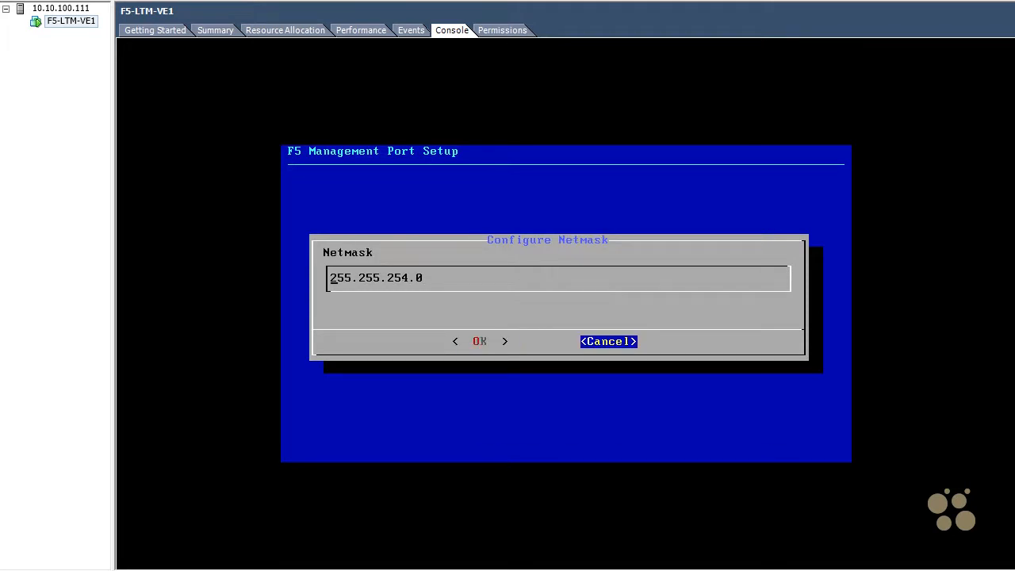
# Keep netmask 255.255.254.0 and default route 10.10.100.254, confirm the settings, and exit the shell.
pyautogui.press('Tab')
pyautogui.press('Return')
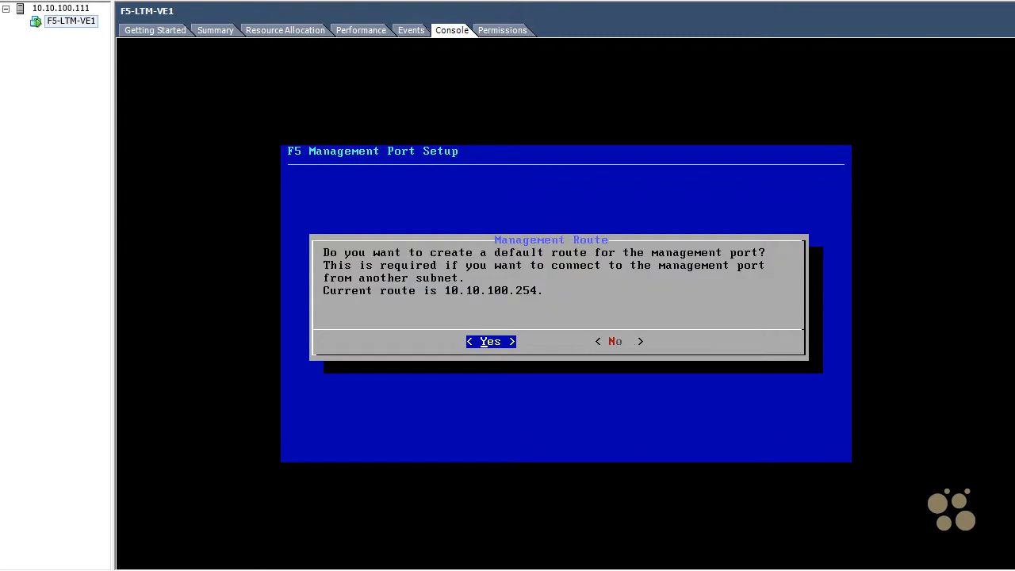
pyautogui.press('Return')
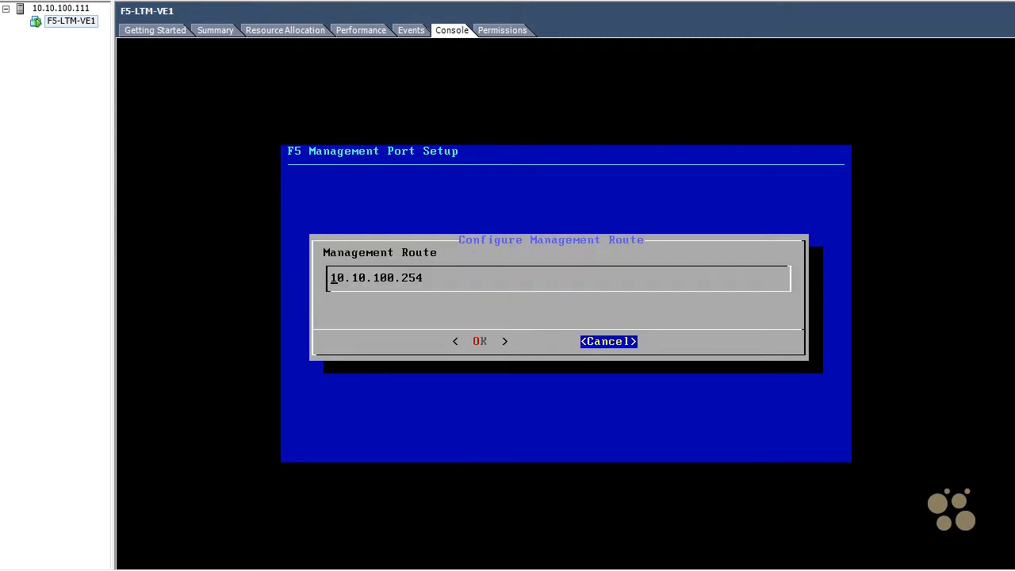
pyautogui.press('Tab')
pyautogui.press('Return')
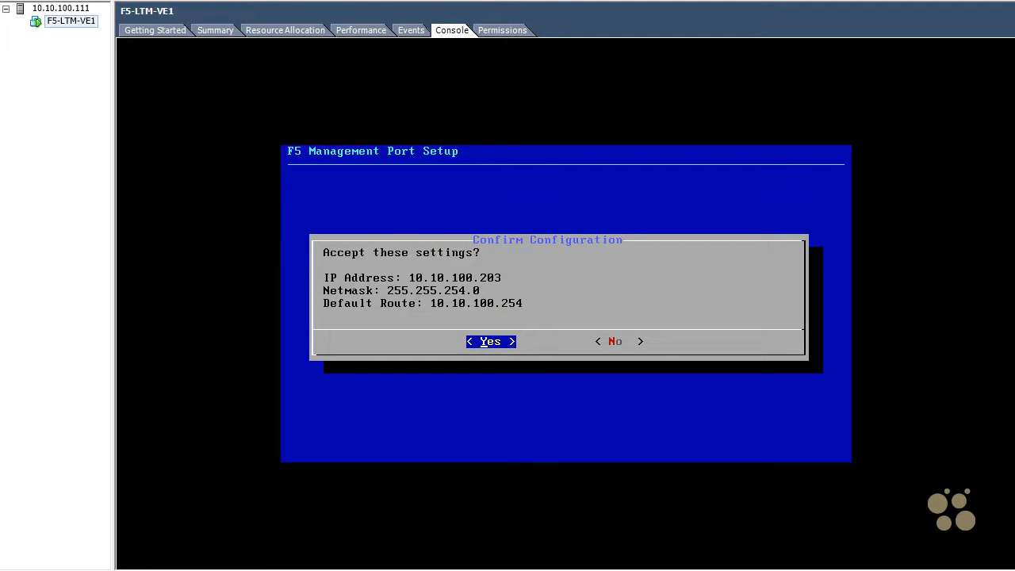
pyautogui.press('Return')
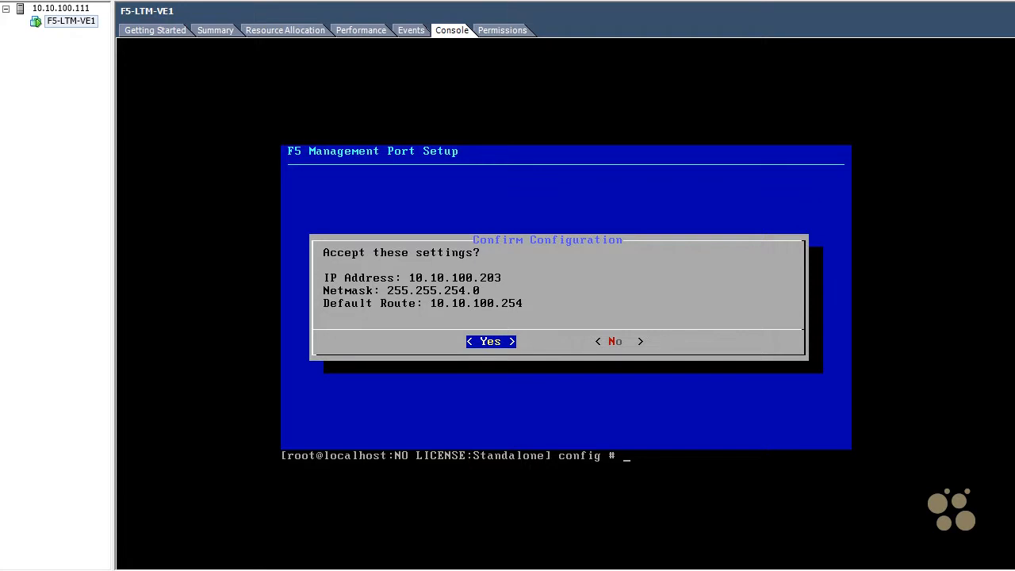
pyautogui.write('exit')
pyautogui.press('Return')
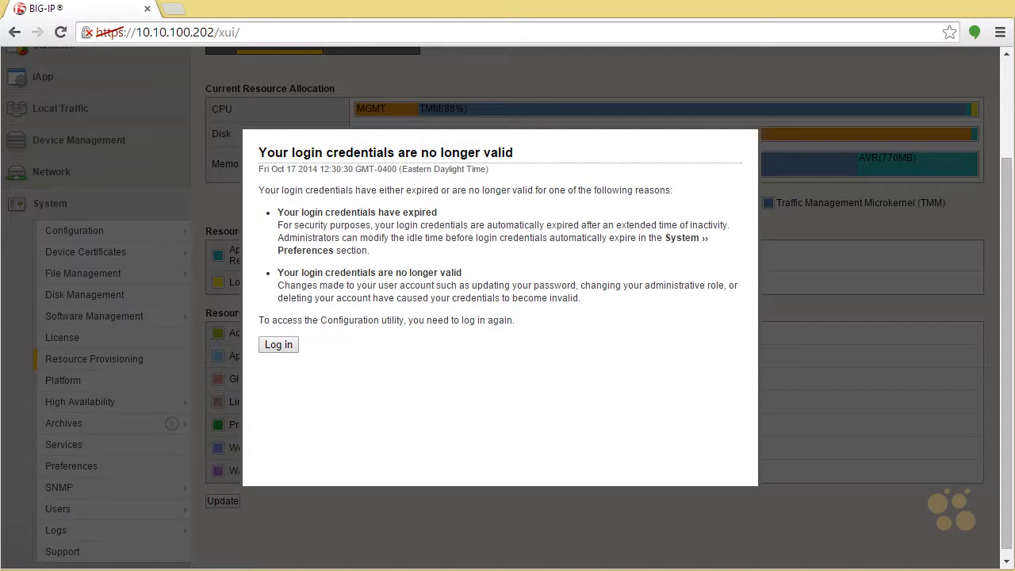
pyautogui.hotkey('ctrl', 't')
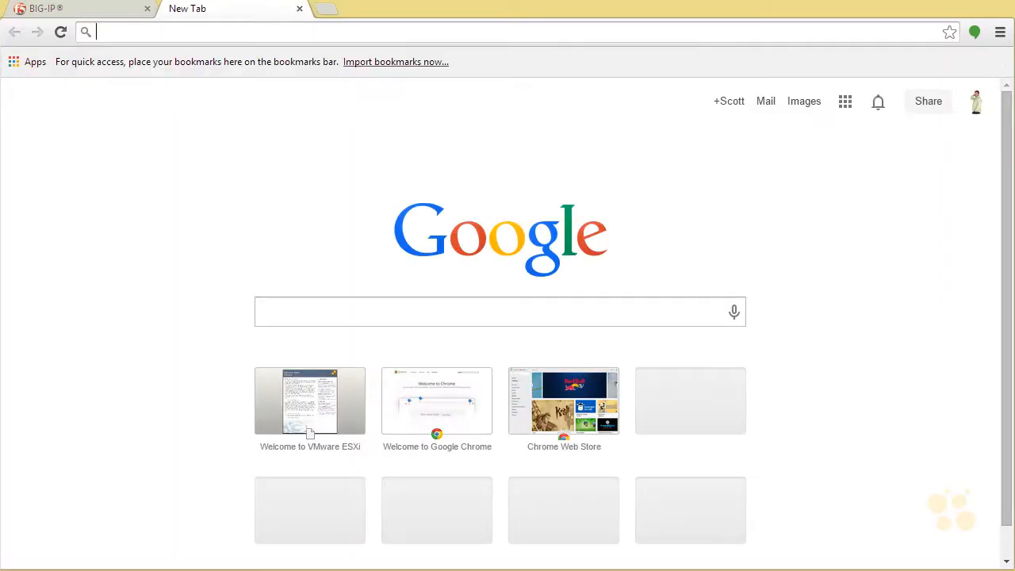
pyautogui.write('https')
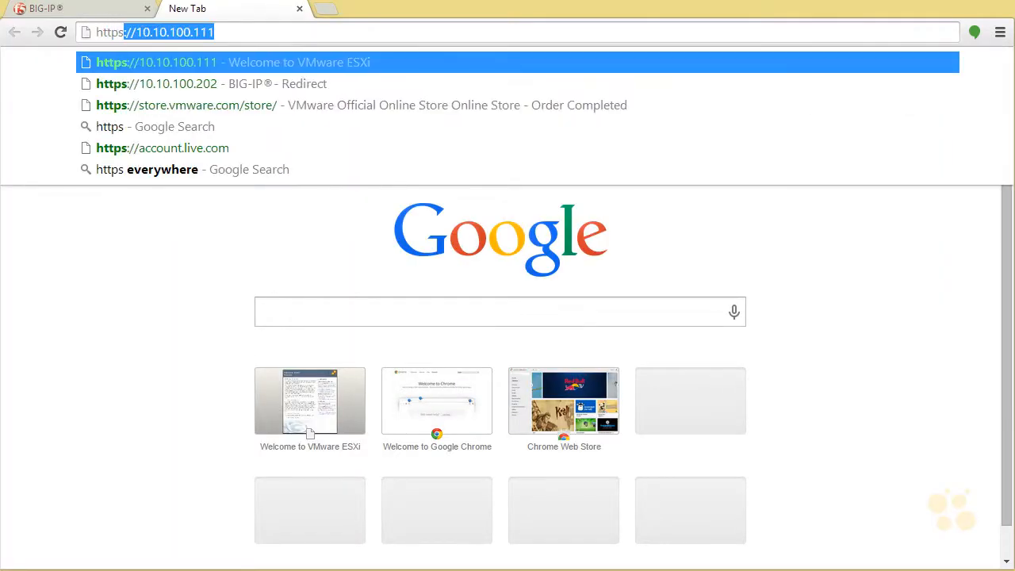
pyautogui.write('://10.10.1')
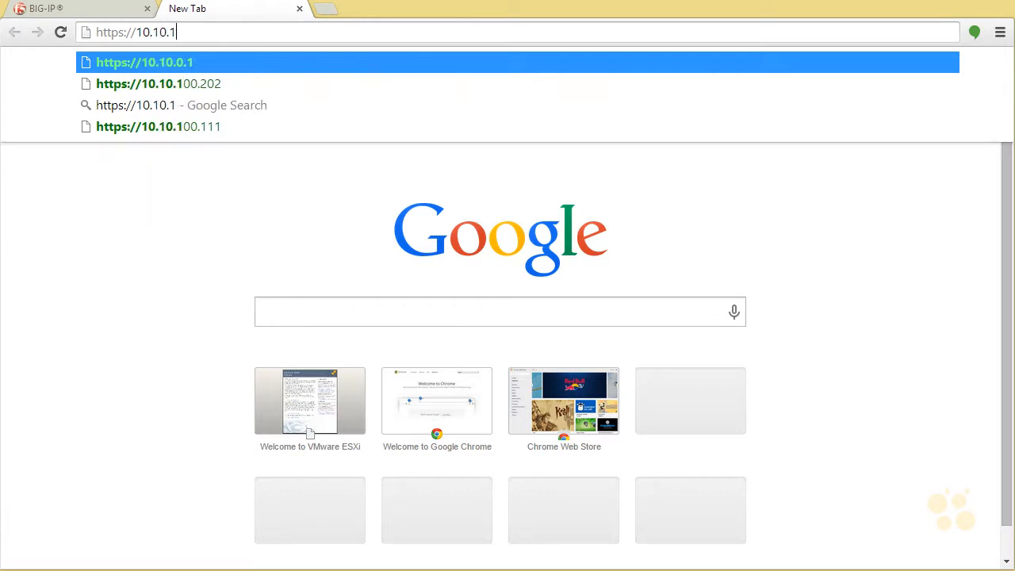
pyautogui.write('00.203')
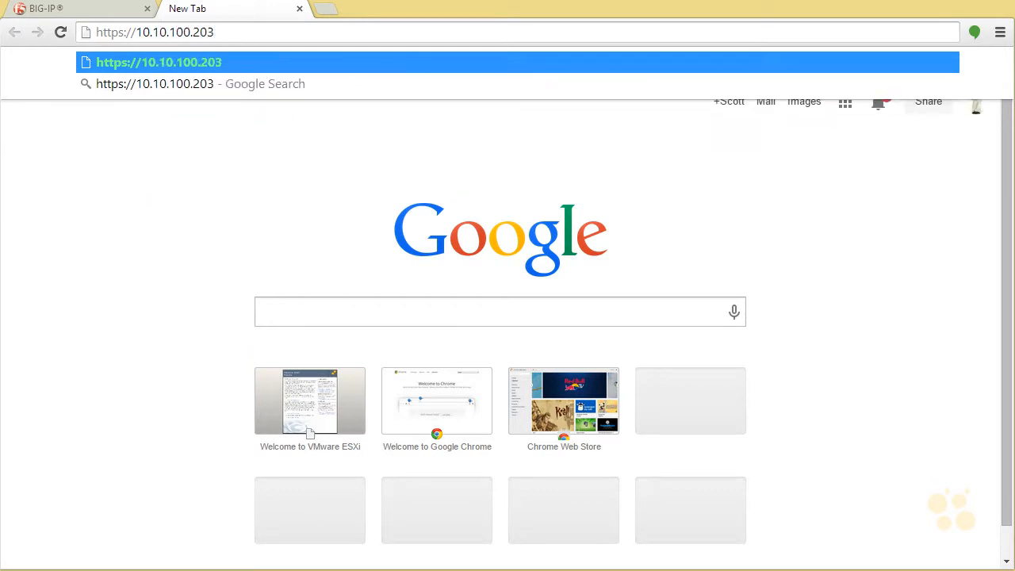
pyautogui.press('Return')
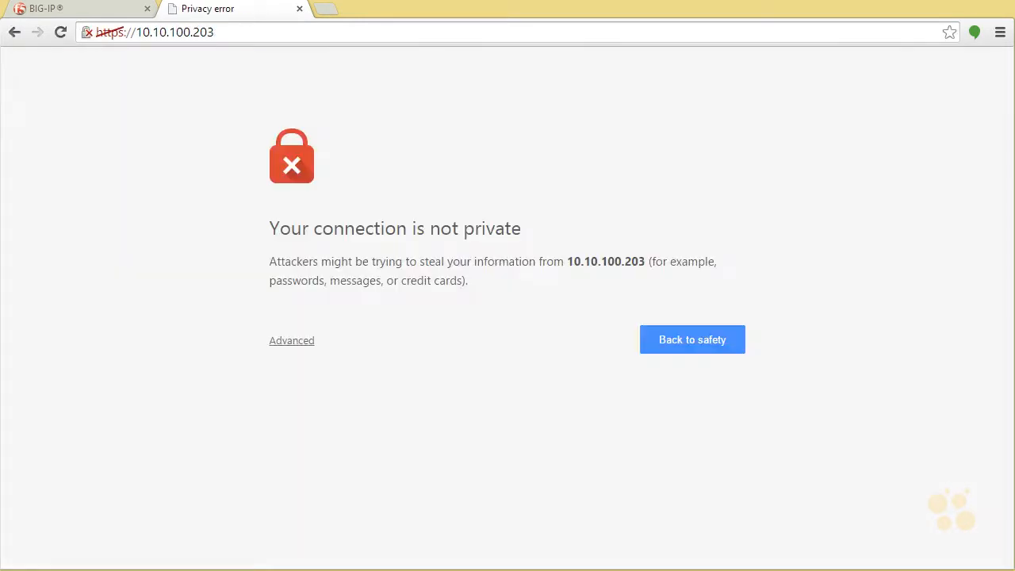
pyautogui.click(292, 341)
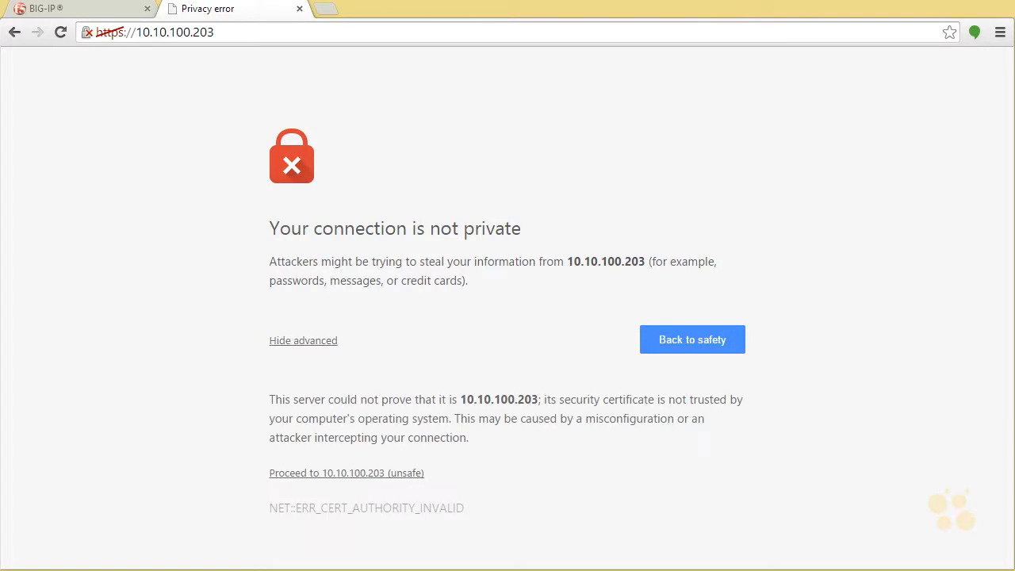
pyautogui.click(347, 474)
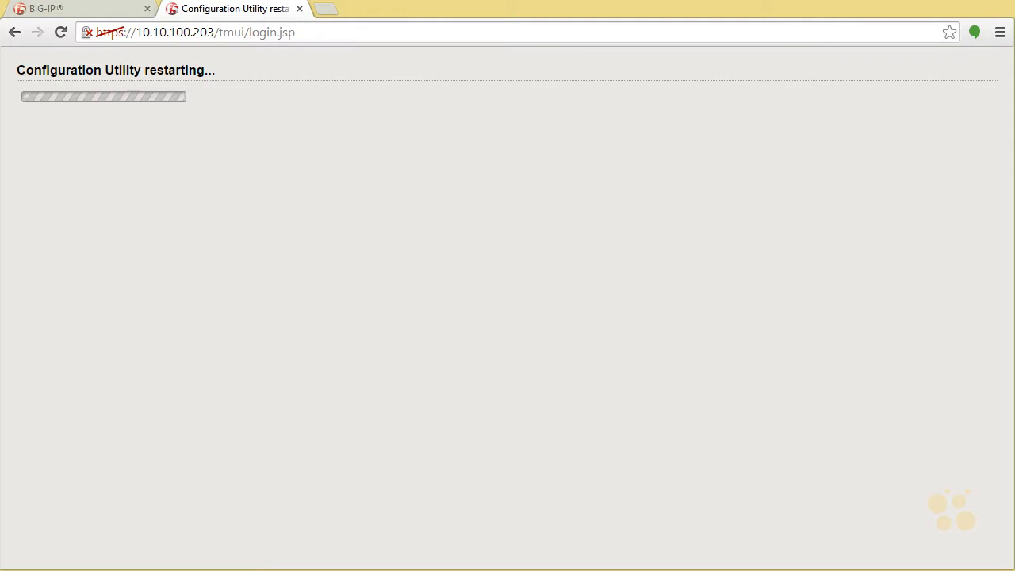
# Sign in with the administrator username and password, then highlight the 'No license exists' notice.
pyautogui.click(310, 308)
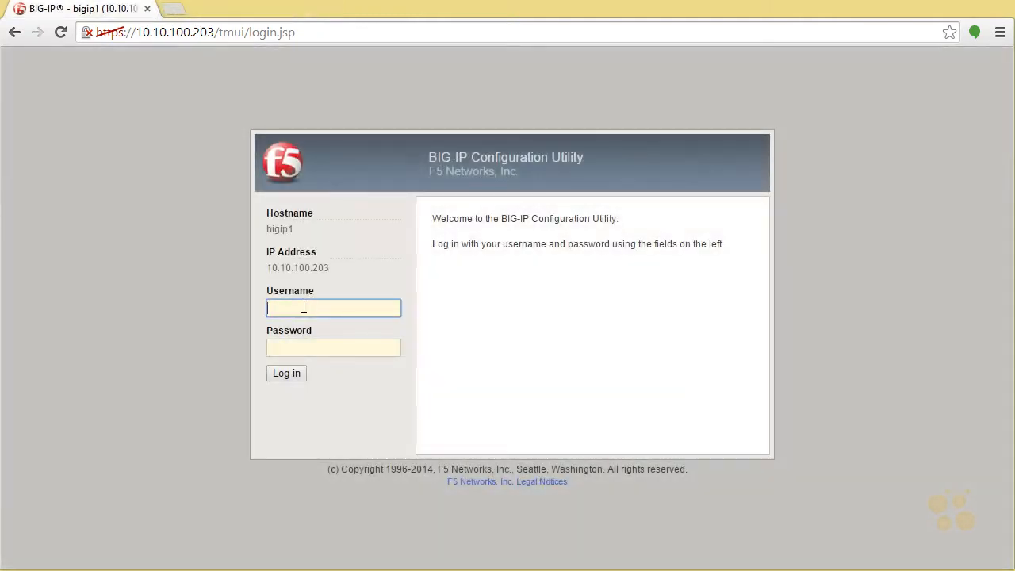
pyautogui.press('Tab')
pyautogui.press('Return')
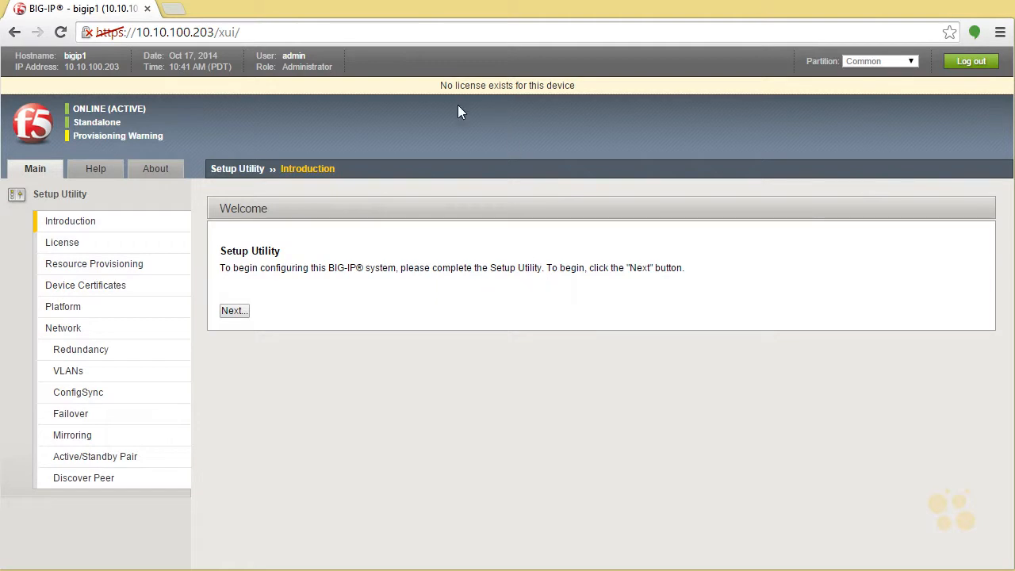
pyautogui.moveTo(435, 86); pyautogui.dragTo(614, 85)
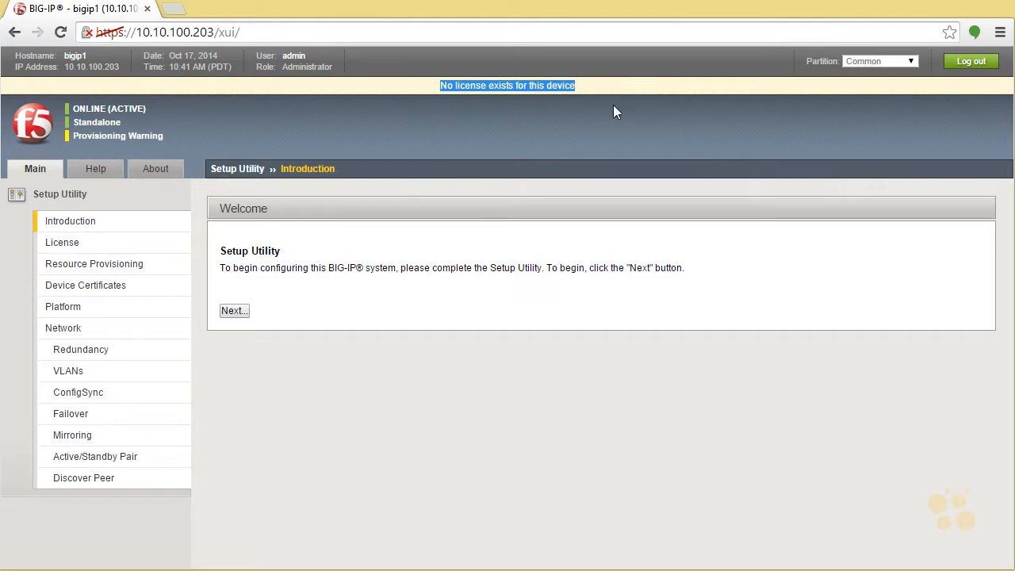
# Move from the Introduction page to the License page and start activation.
pyautogui.click(232, 313)
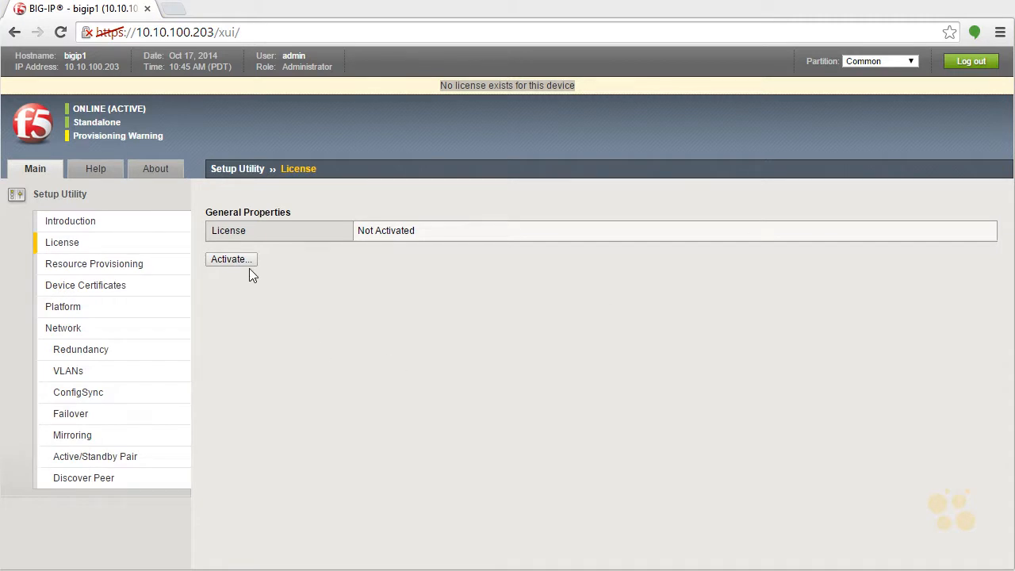
pyautogui.click(243, 264)
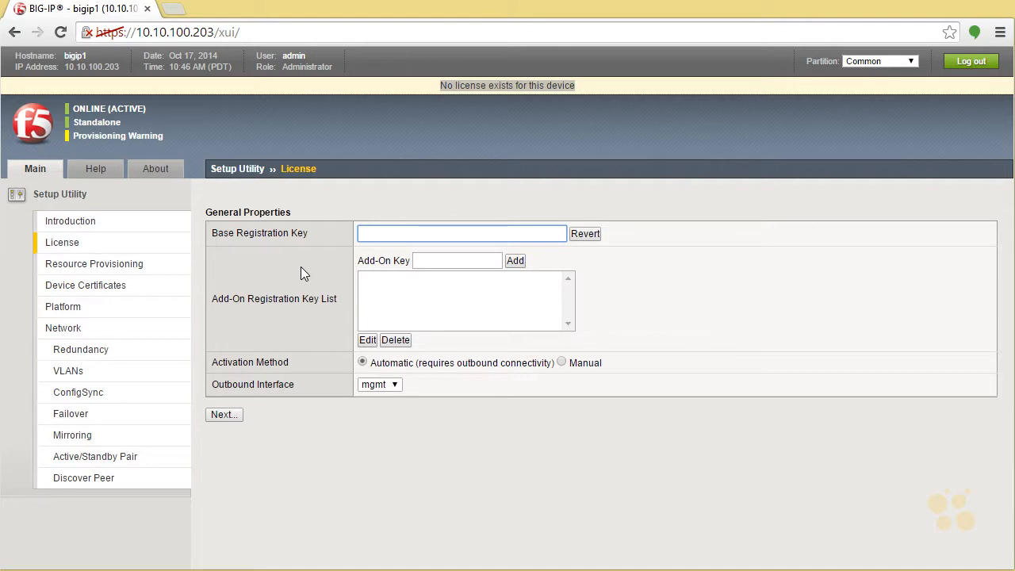
pyautogui.moveTo(328, 478)
pyautogui.mouseDown()
pyautogui.moveTo(346, 487)
pyautogui.moveTo(566, 476)
pyautogui.moveTo(623, 466)
pyautogui.moveTo(662, 441)
pyautogui.moveTo(732, 471)
pyautogui.moveTo(761, 461)
pyautogui.mouseUp()
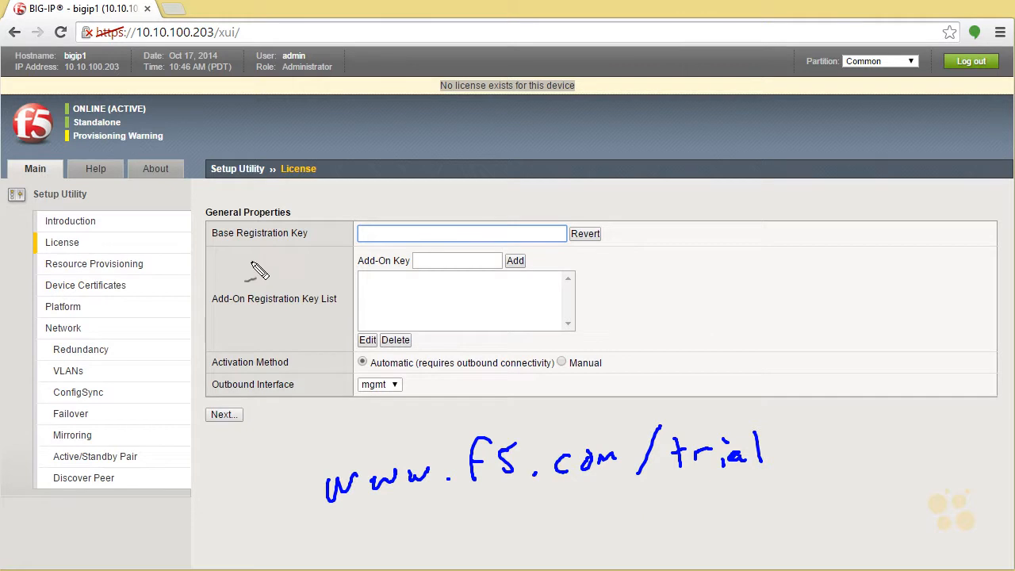
pyautogui.moveTo(214, 243); pyautogui.dragTo(307, 252)
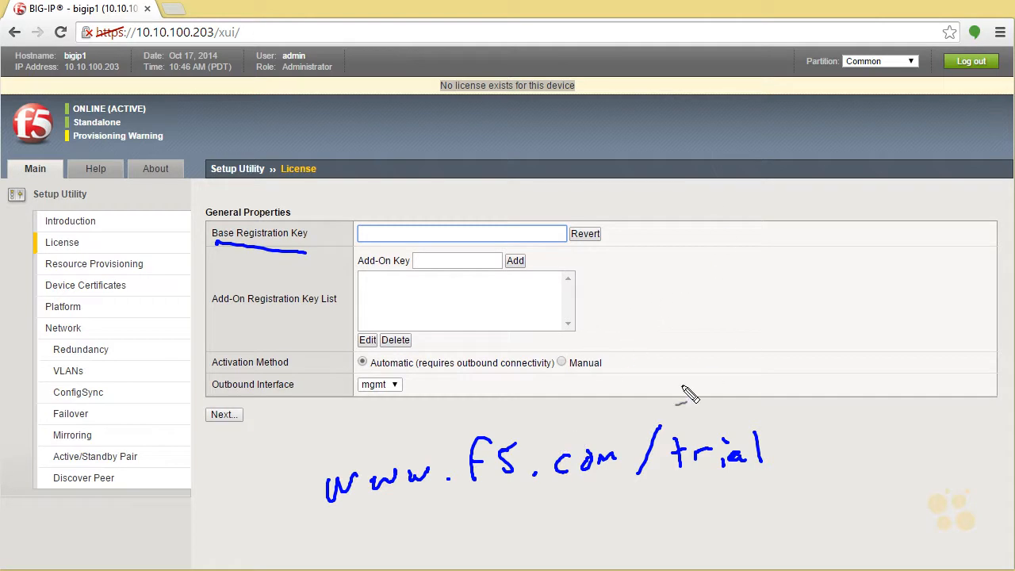
pyautogui.moveTo(609, 280)
pyautogui.mouseDown()
pyautogui.moveTo(610, 318)
pyautogui.moveTo(663, 317)
pyautogui.moveTo(724, 288)
pyautogui.mouseUp()
pyautogui.click(628, 294)
pyautogui.click(733, 300)
pyautogui.moveTo(790, 265); pyautogui.dragTo(754, 303)
pyautogui.moveTo(747, 281)
pyautogui.mouseDown()
pyautogui.moveTo(769, 279)
pyautogui.moveTo(774, 297)
pyautogui.moveTo(835, 286)
pyautogui.mouseUp()
pyautogui.click(801, 295)
pyautogui.moveTo(847, 295); pyautogui.dragTo(868, 292)
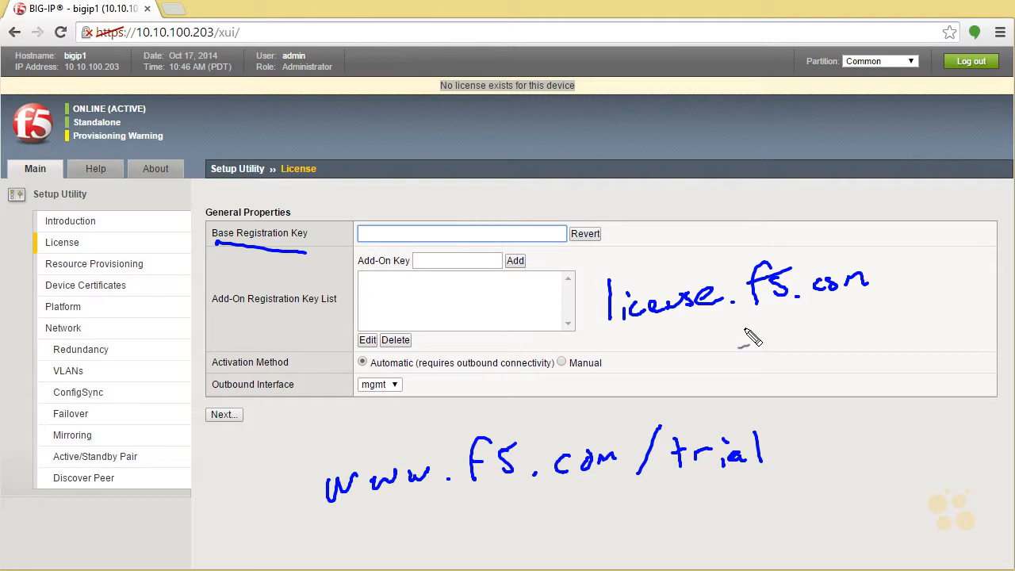
pyautogui.press('Escape')
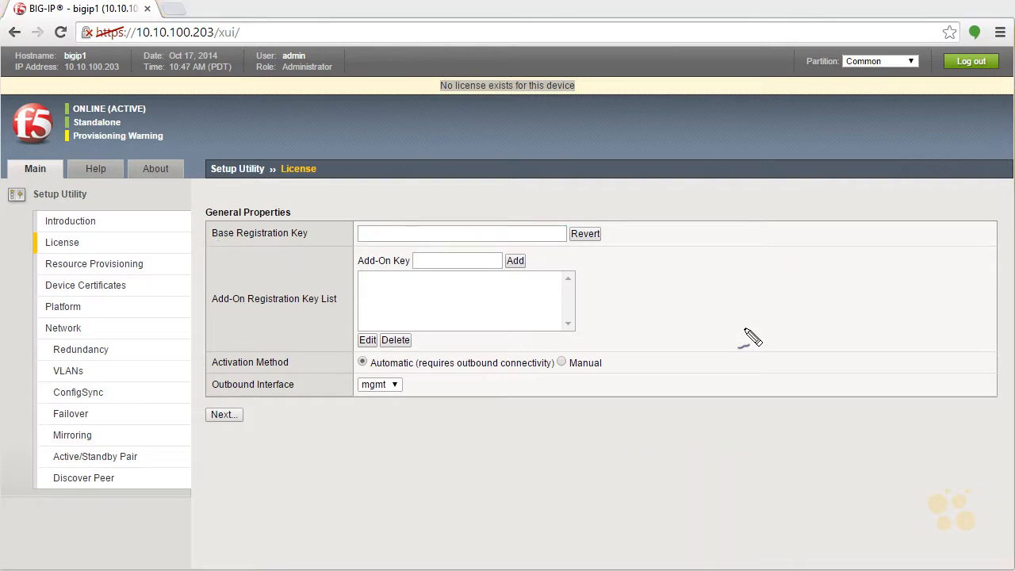
# Enter the base registration key, leaving Activation Method on Automatic.
pyautogui.click(522, 232)
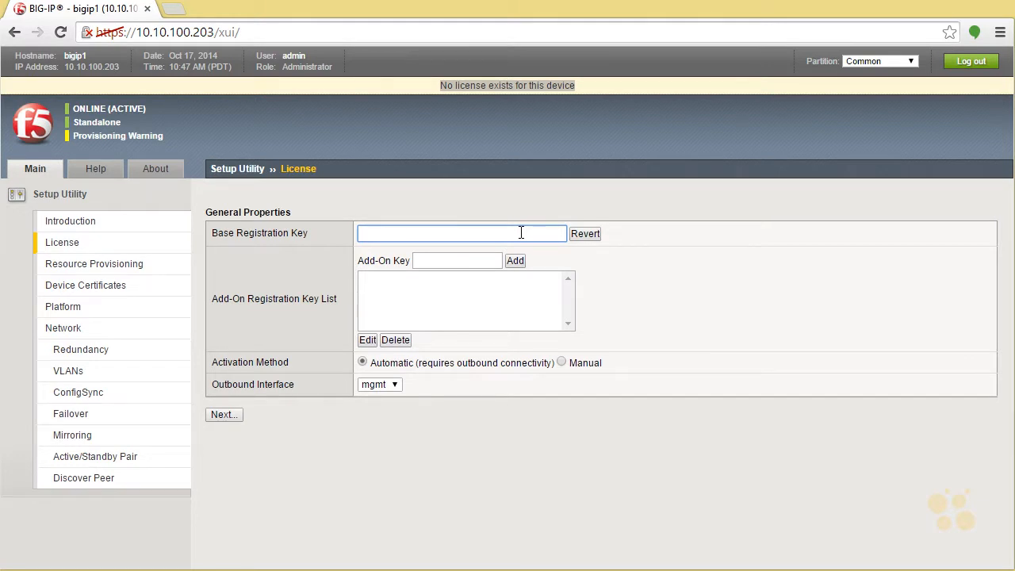
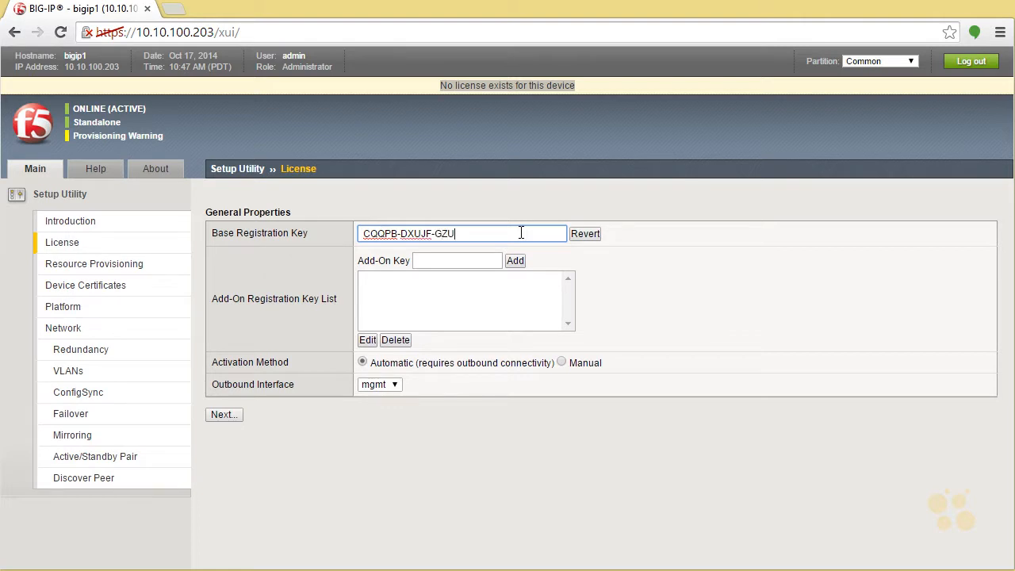
# Submit the registration key and accept the end-user license agreement.
pyautogui.click(220, 417)
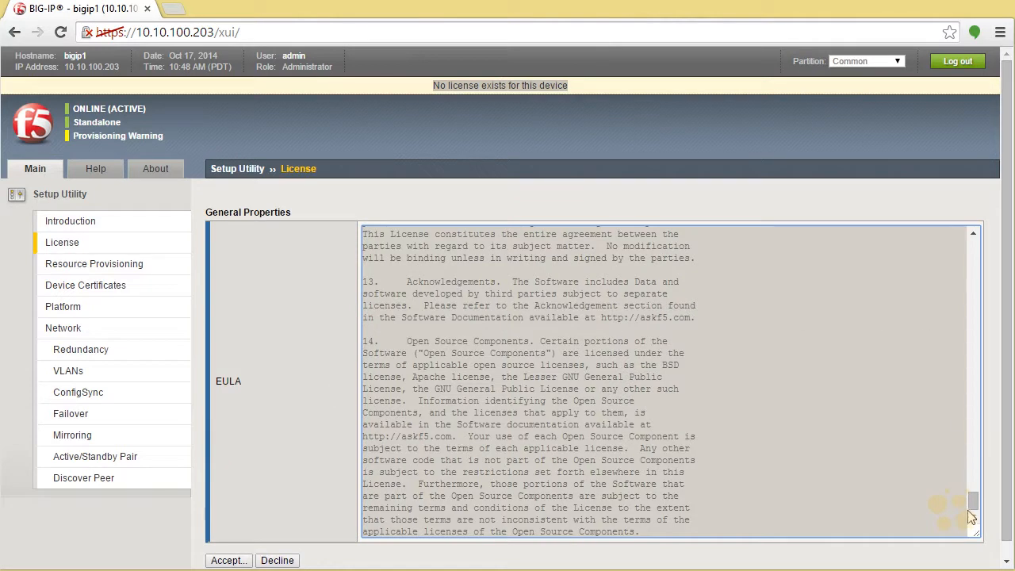
pyautogui.click(225, 560)
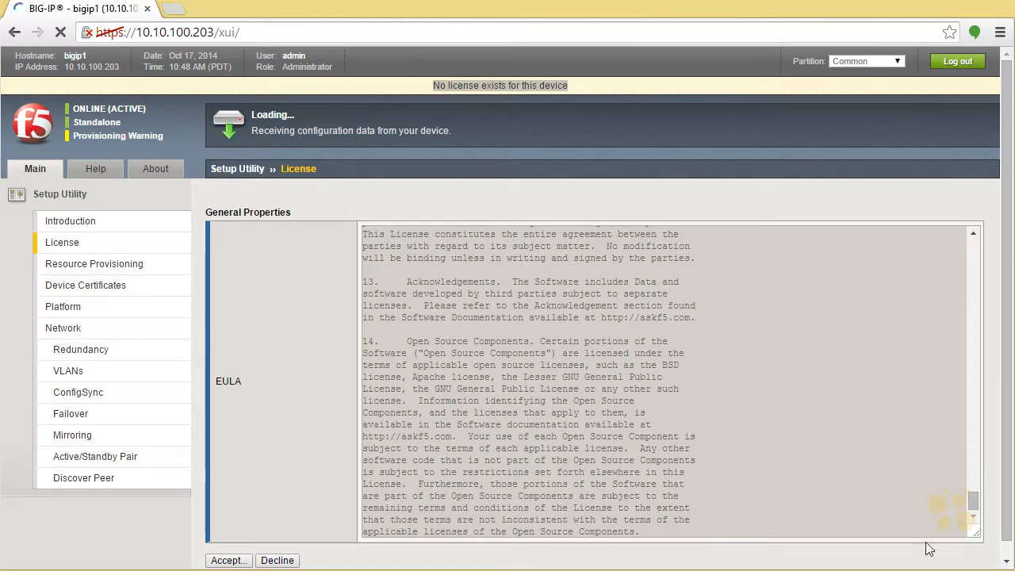
pyautogui.click(975, 517)
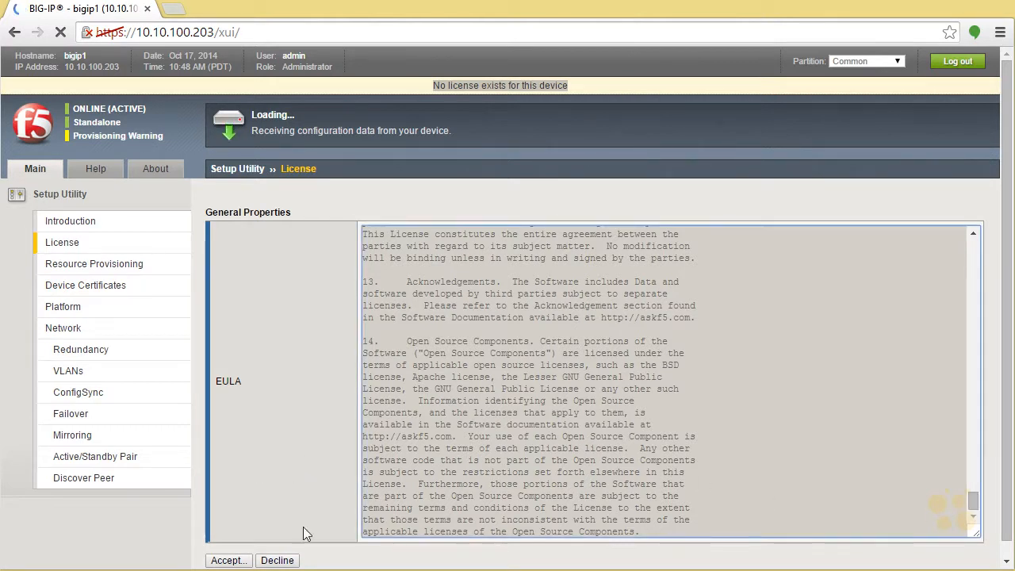
pyautogui.click(230, 561)
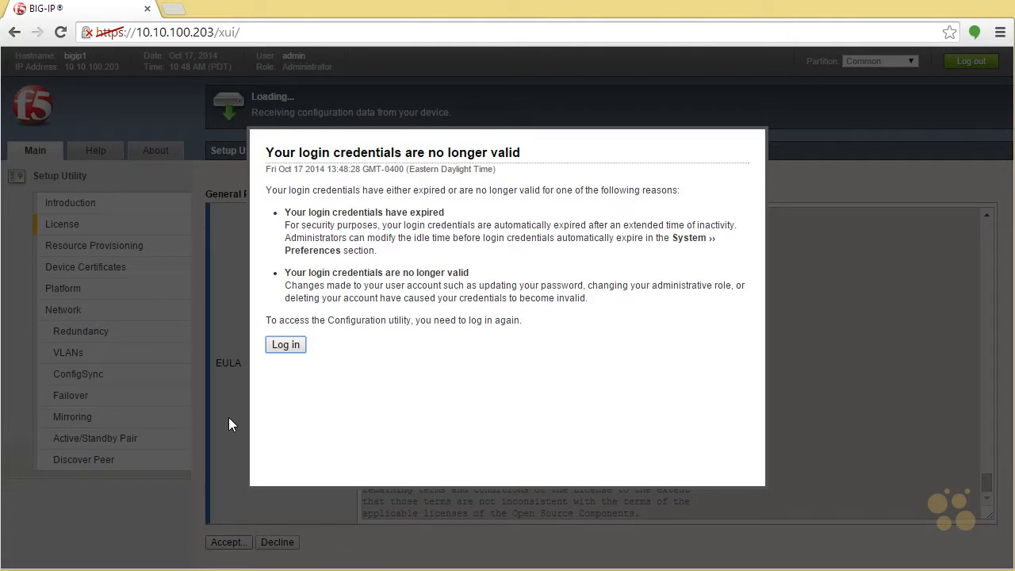
# Log back in with the administrator credentials, correcting the mistyped username, to reach Resource Provisioning.
pyautogui.click(287, 346)
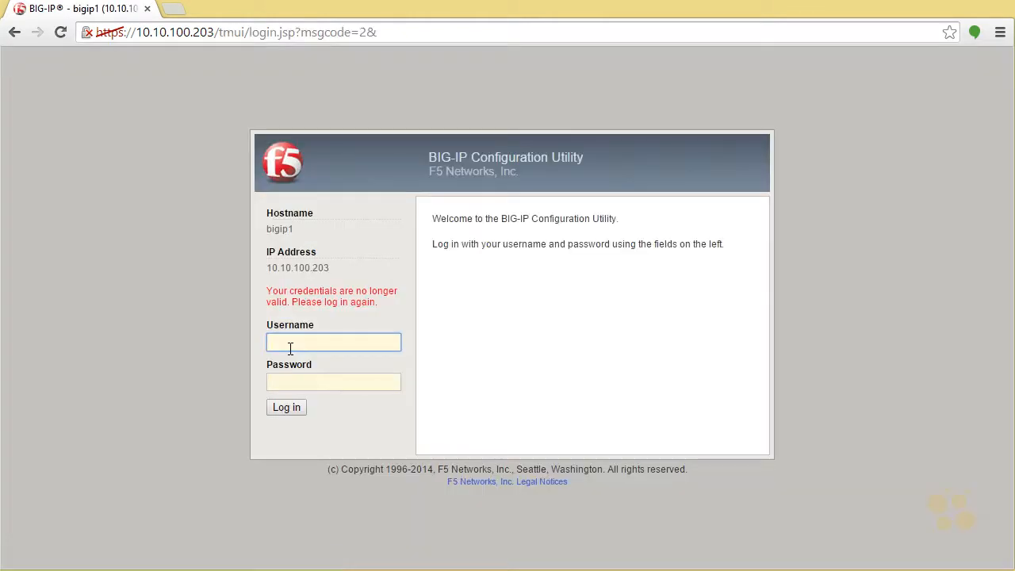
pyautogui.press('Tab')
pyautogui.hotkey('shift', 'Tab')
pyautogui.press('BackSpace')
pyautogui.press('Tab')
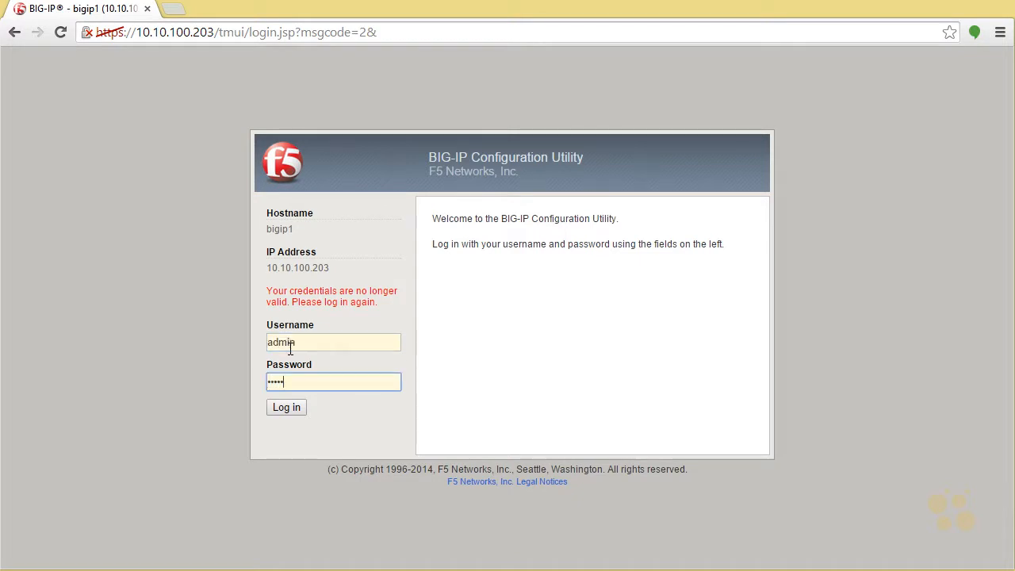
pyautogui.click(289, 408)
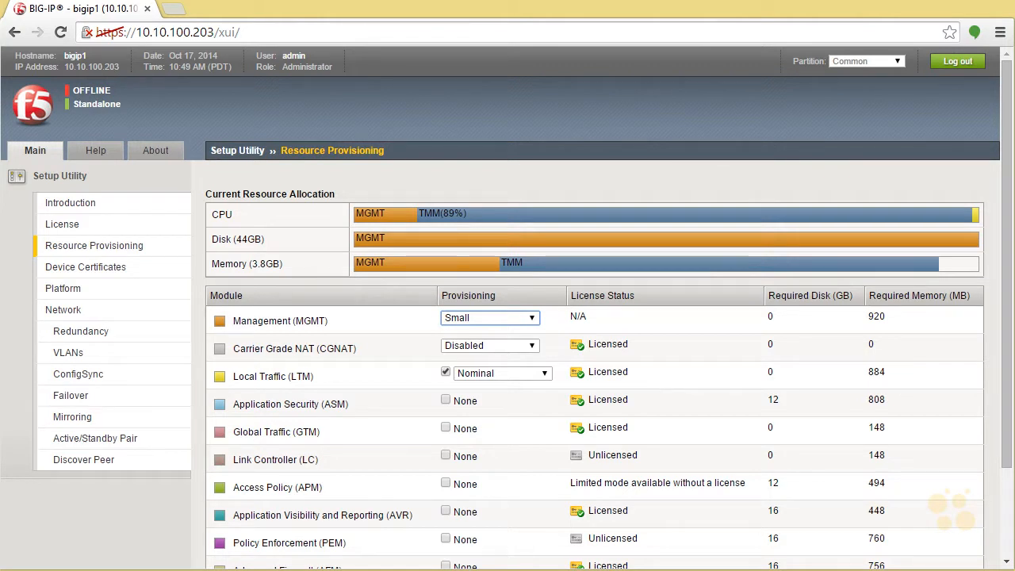
# Accept LTM provisioning at Nominal and the existing device certificate to reach Platform.
pyautogui.scroll(-3, 732, 273)
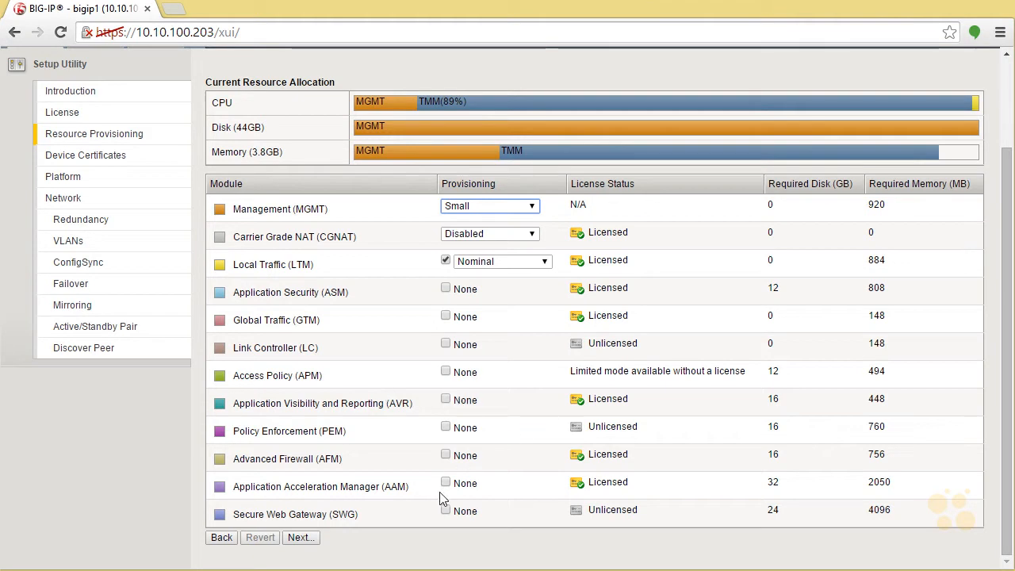
pyautogui.click(301, 539)
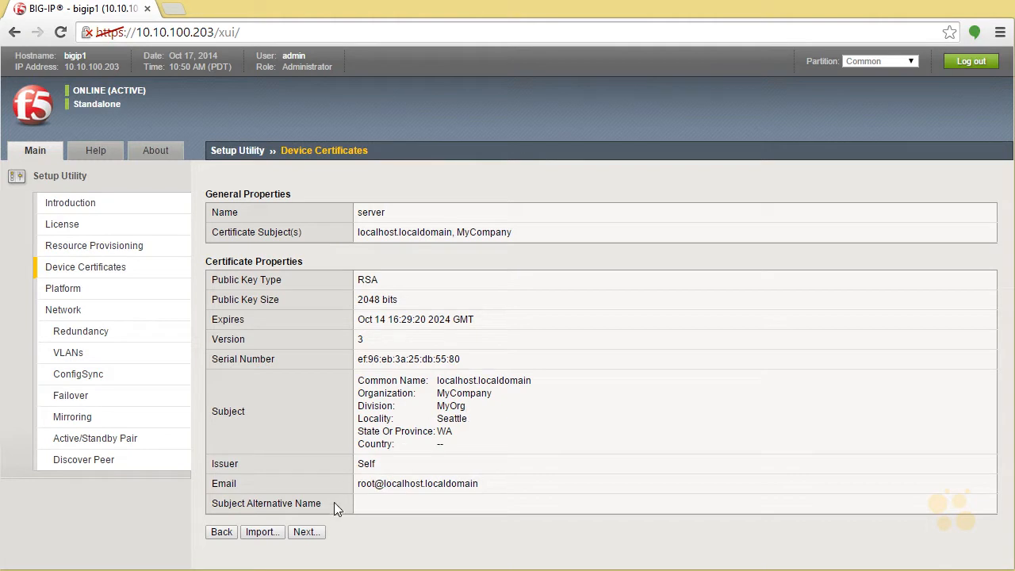
pyautogui.click(313, 531)
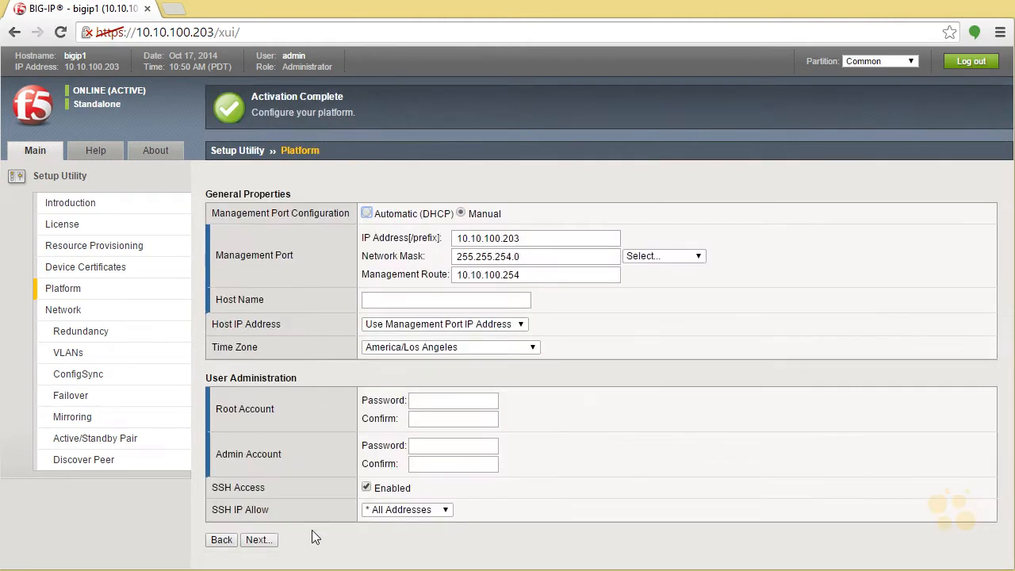